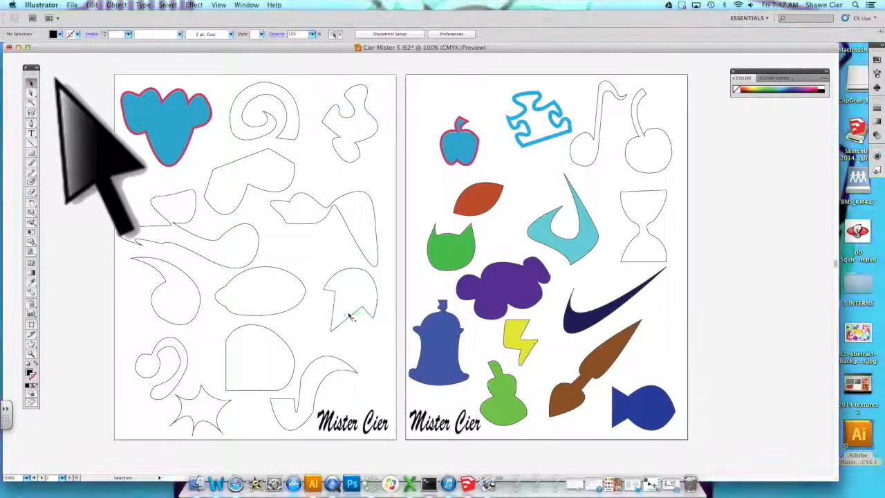
# - Move the leaf-like shape and the comma-shaped swirl off the artboards onto the empty pasteboard area
pyautogui.moveTo(366, 312); pyautogui.dragTo(758, 329)
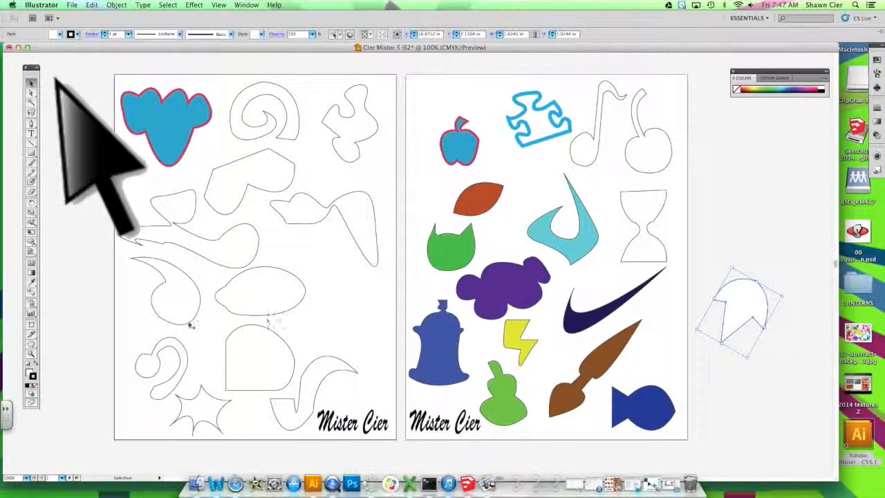
pyautogui.moveTo(192, 326); pyautogui.dragTo(783, 257)
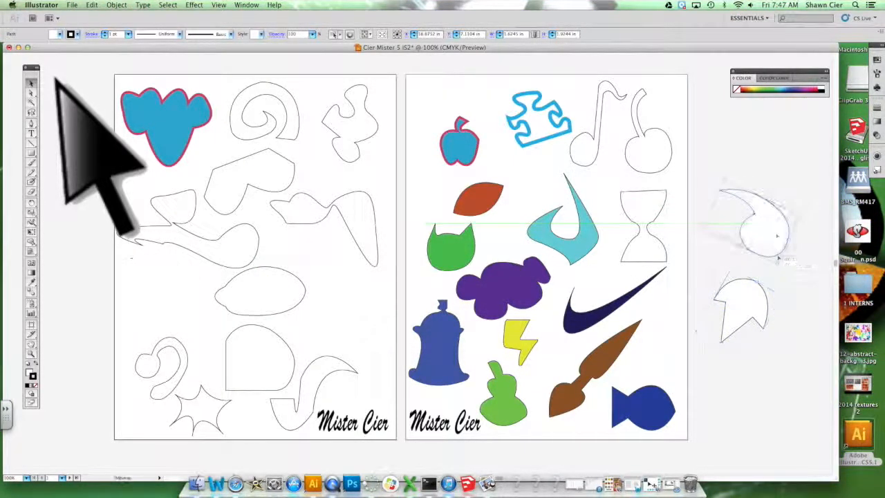
pyautogui.click(781, 319)
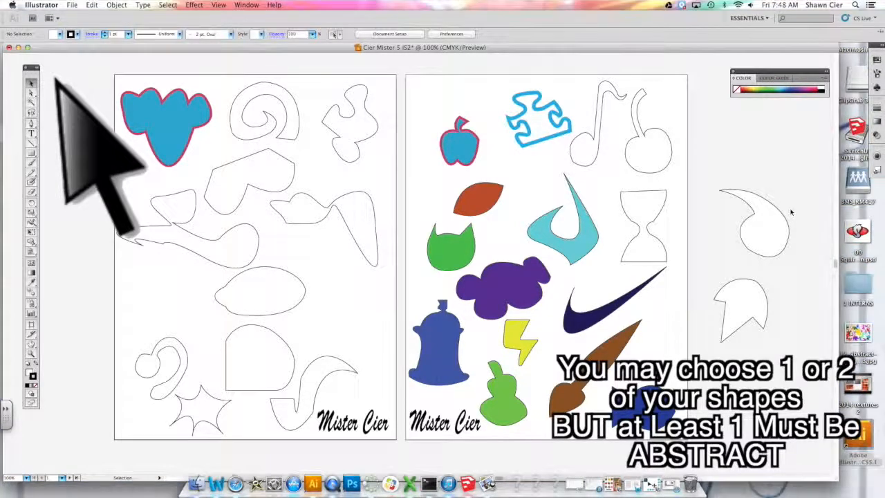
# - Select both moved shapes together and copy them
pyautogui.moveTo(798, 206); pyautogui.dragTo(713, 337)
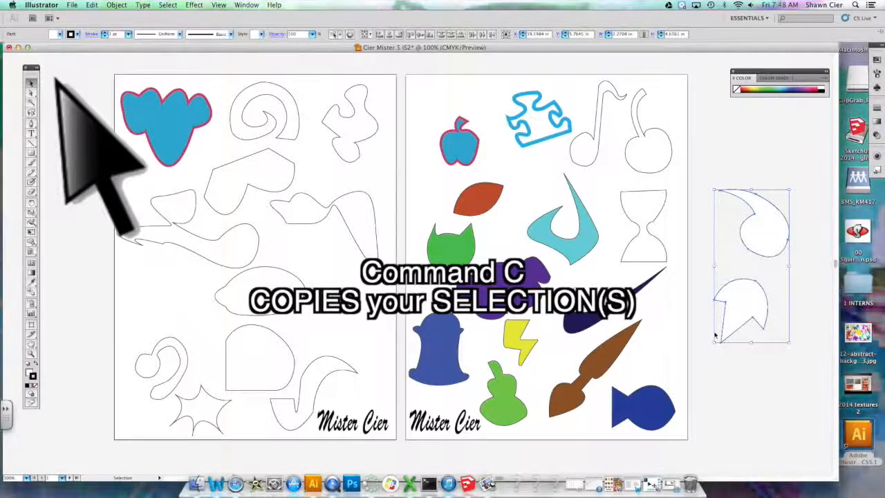
pyautogui.press('super+c')
pyautogui.moveTo(718, 337); pyautogui.dragTo(720, 339)
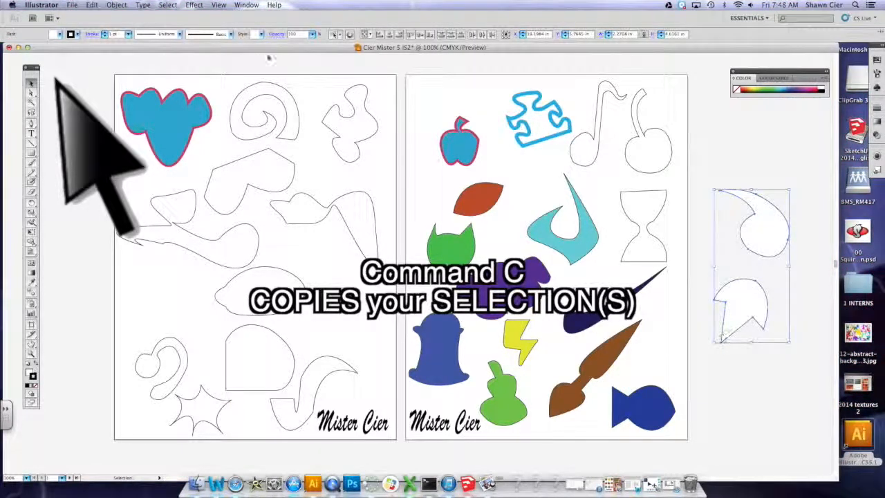
# - Create a new document named with last name, first name, grade 5 and IS3
pyautogui.click(72, 5)
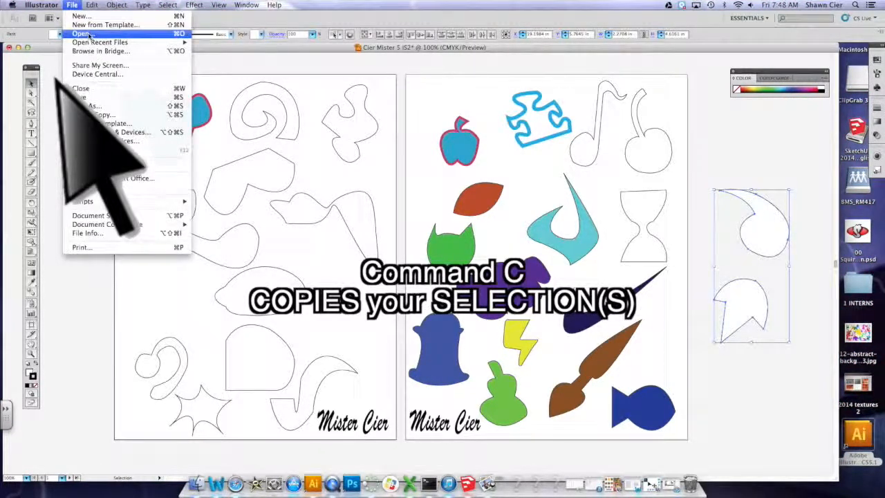
pyautogui.click(87, 16)
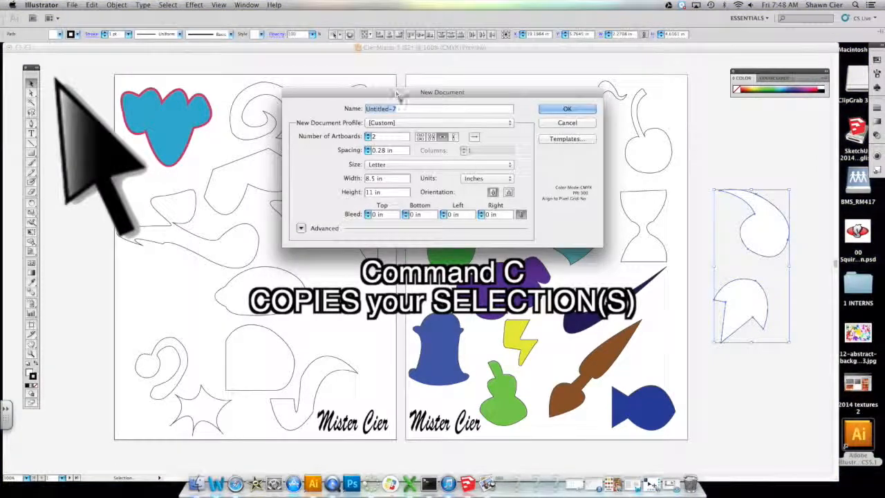
pyautogui.click(403, 109)
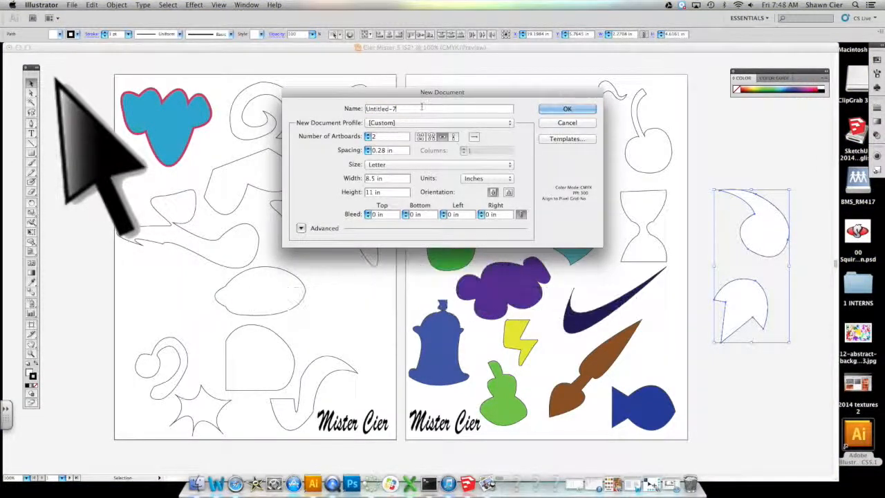
pyautogui.press('BackSpace')
pyautogui.press('BackSpace')
pyautogui.press('BackSpace')
pyautogui.press('BackSpace')
pyautogui.press('BackSpace')
pyautogui.press('BackSpace')
pyautogui.press('BackSpace')
pyautogui.press('BackSpace')
pyautogui.press('BackSpace')
pyautogui.press('BackSpace')
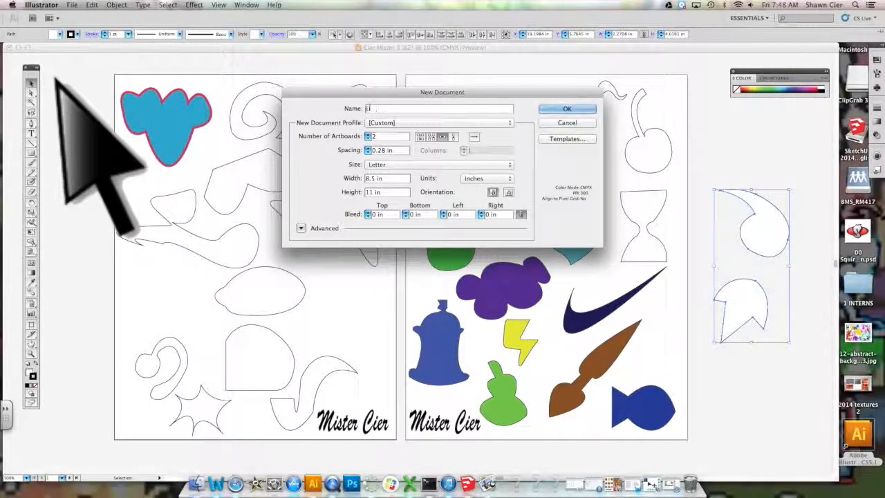
pyautogui.write('Cier')
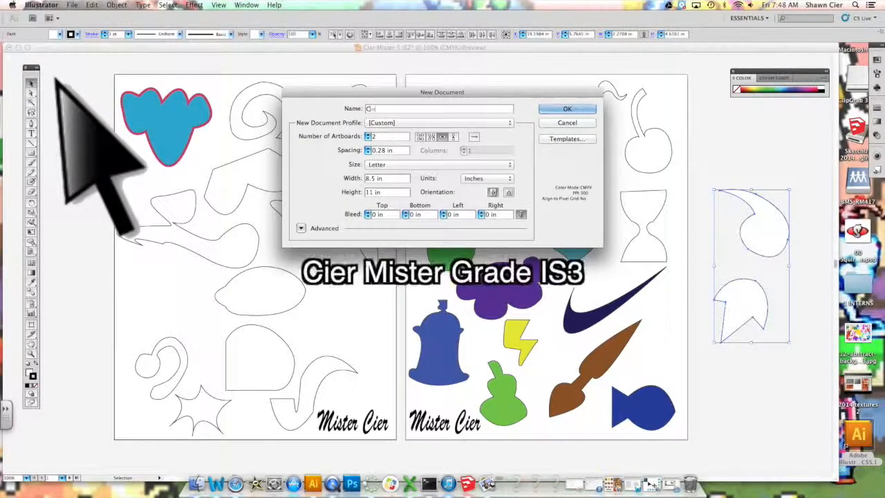
pyautogui.write(' Mister')
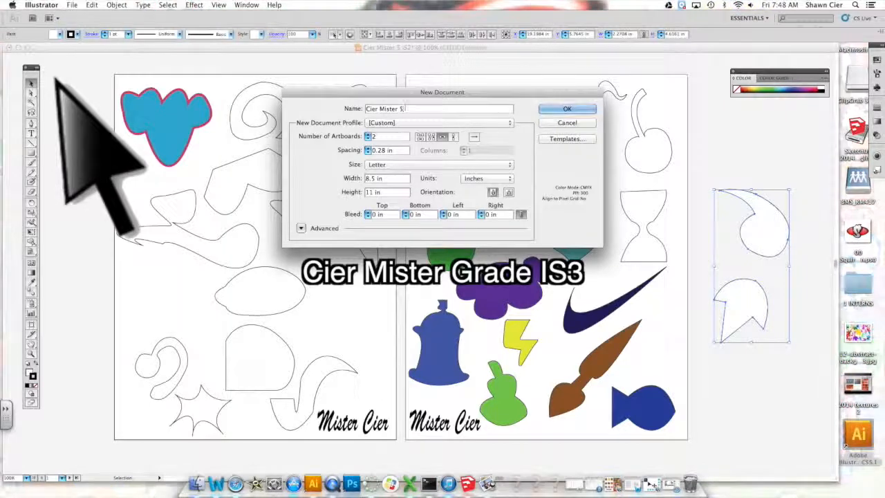
pyautogui.write(' 5')
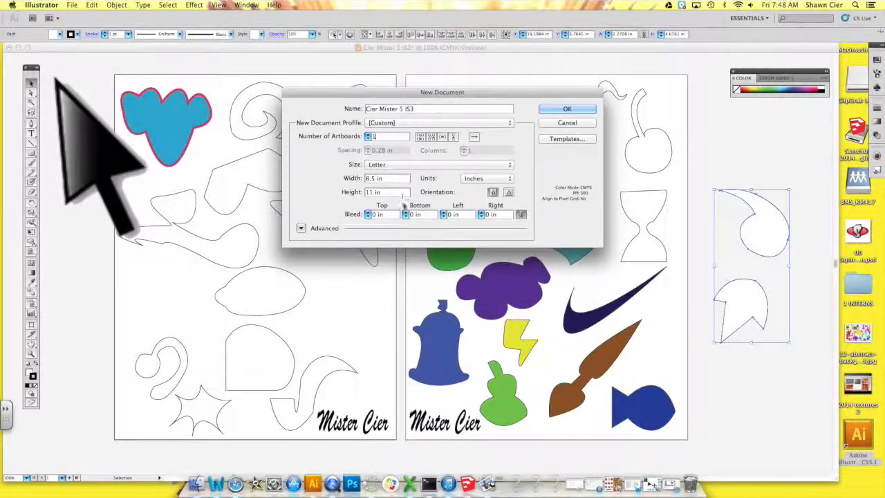
# - Set the new document to 1 artboard, width 11 in and height 8.5 in, and create it
pyautogui.write('1')
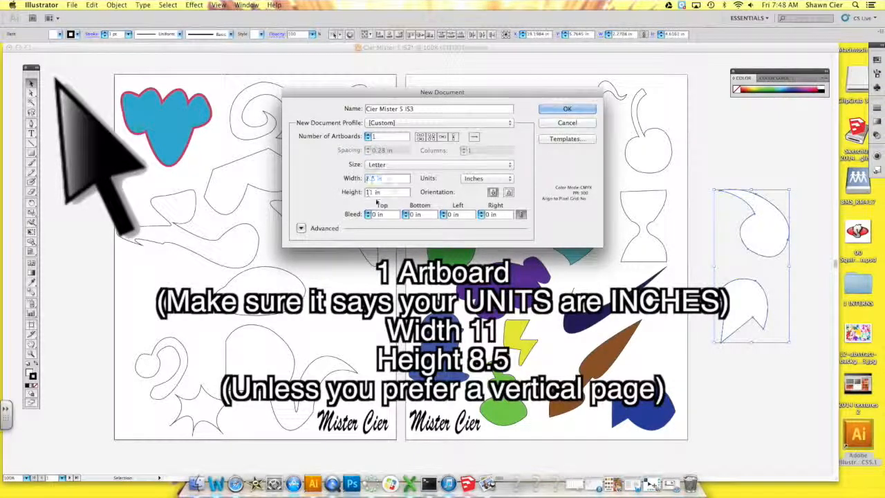
pyautogui.write('11')
pyautogui.press('Tab')
pyautogui.write('8')
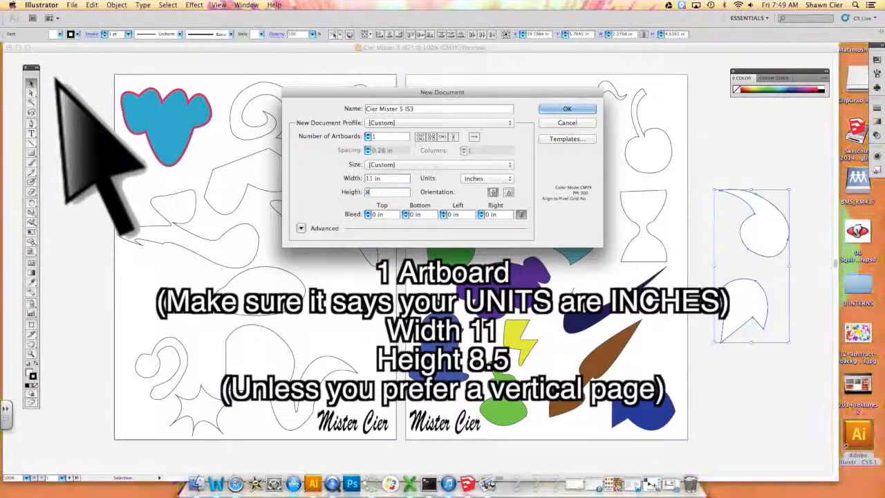
pyautogui.write('.5')
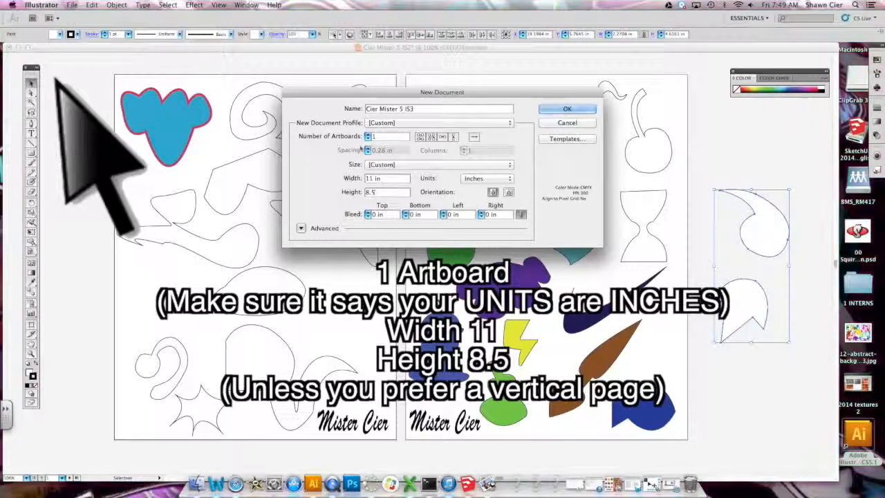
pyautogui.click(588, 112)
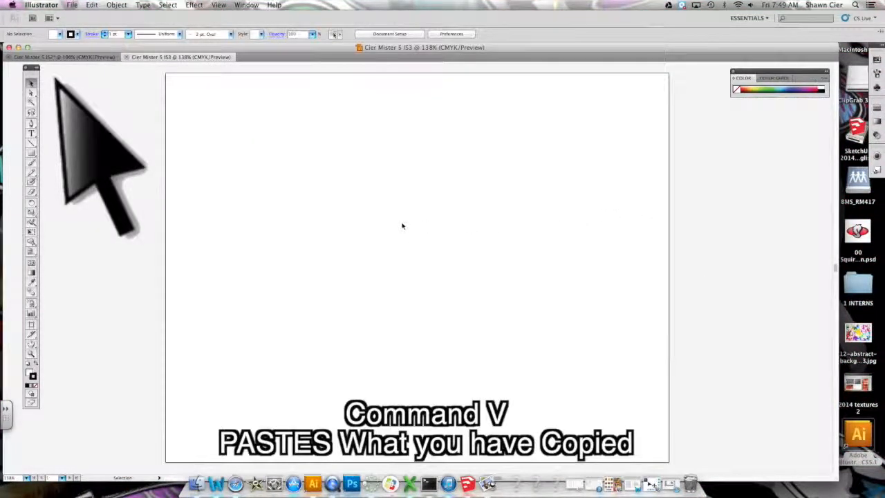
# - Paste the copied shapes, rotate the comma shape, and place the leaf upper-left and the comma upper-right
pyautogui.press('super+v')
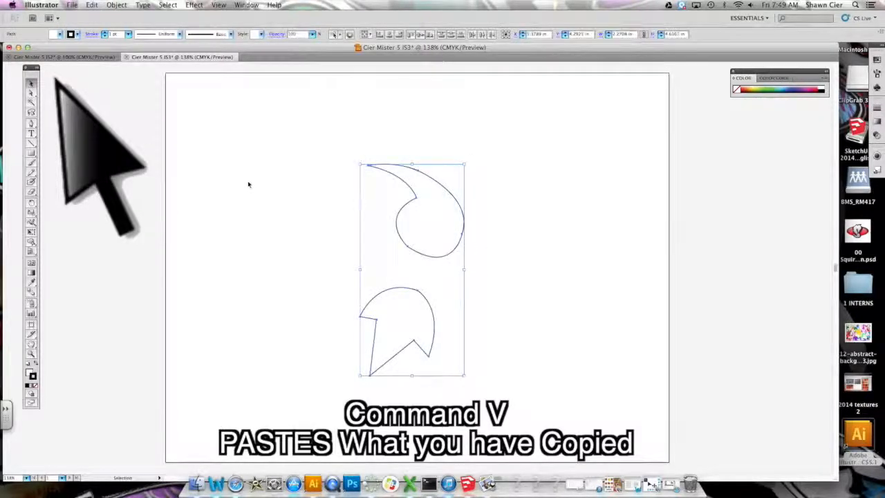
pyautogui.click(483, 178)
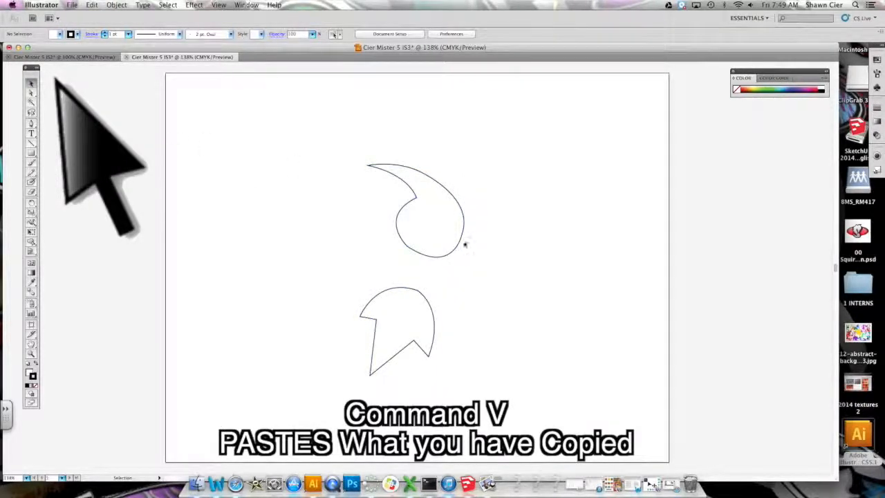
pyautogui.moveTo(464, 244); pyautogui.dragTo(512, 224)
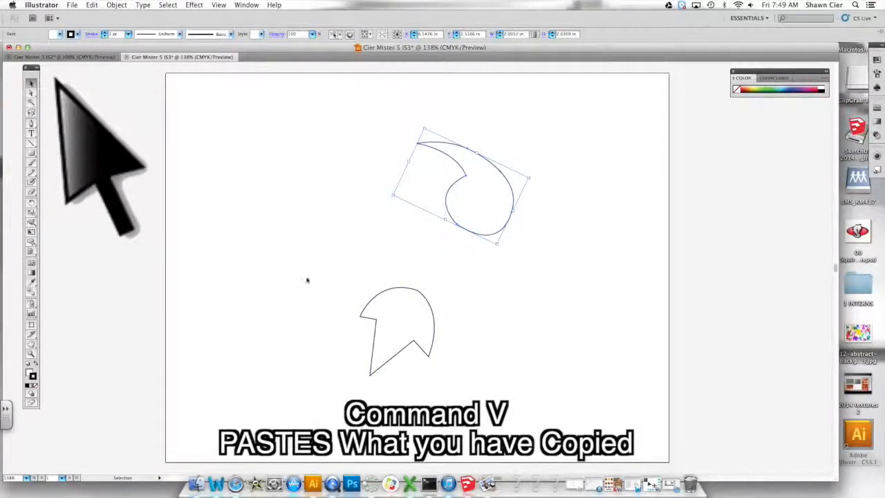
pyautogui.moveTo(434, 313); pyautogui.dragTo(277, 124)
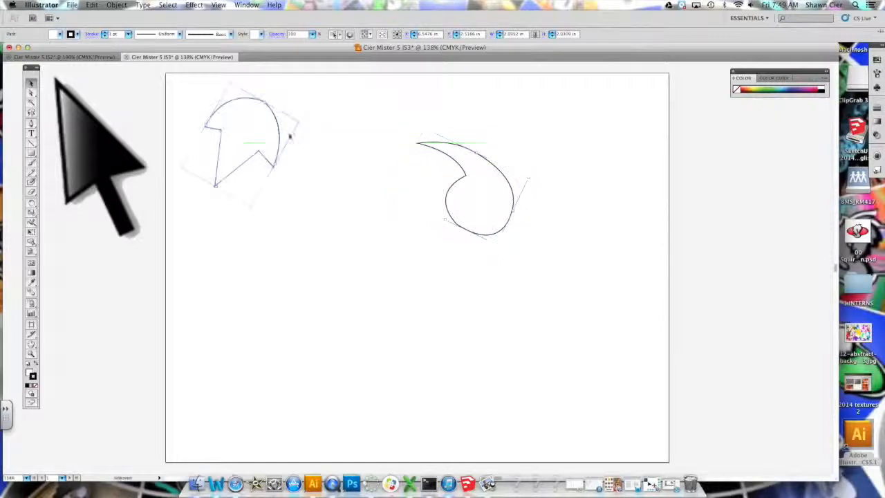
pyautogui.moveTo(513, 189); pyautogui.dragTo(633, 140)
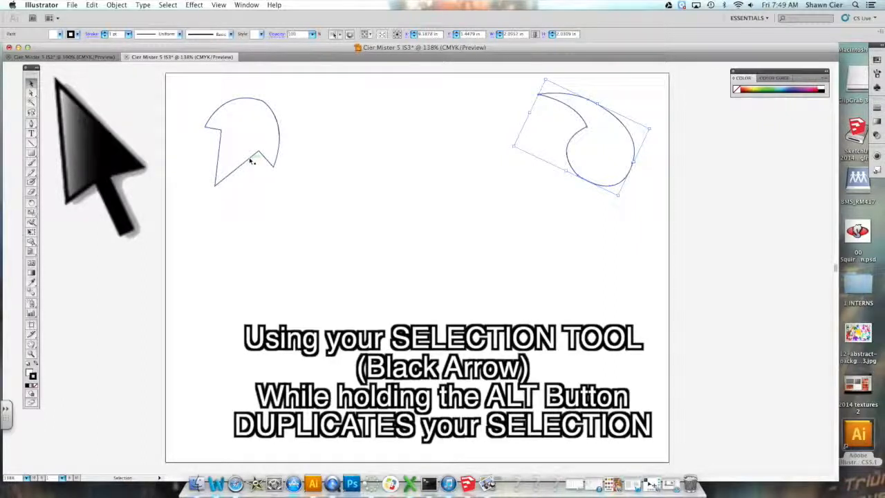
# - Duplicate the leaf and comma shapes into a grid of three rows with two copies of each
pyautogui.moveTo(250, 160); pyautogui.dragTo(353, 166)
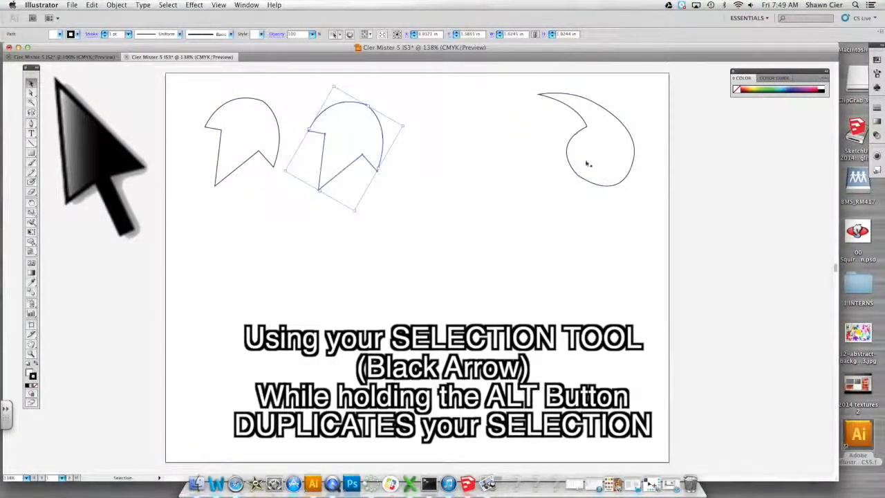
pyautogui.moveTo(578, 179); pyautogui.dragTo(488, 182)
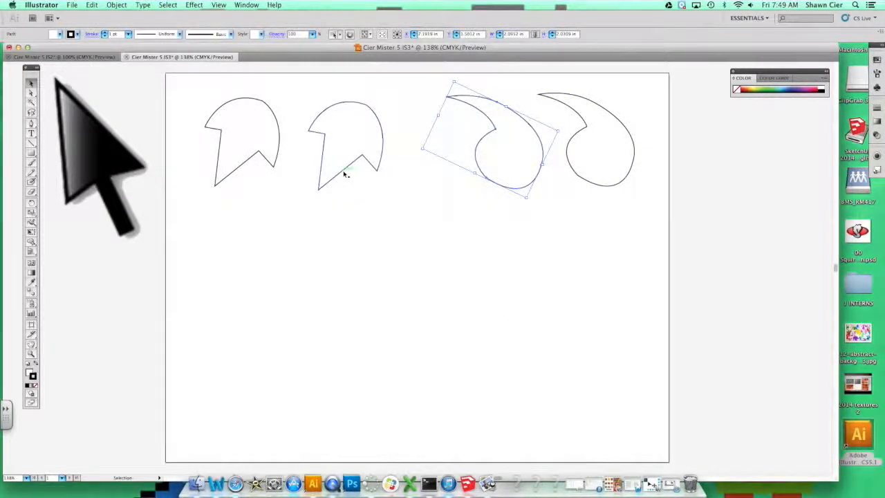
pyautogui.moveTo(347, 175); pyautogui.dragTo(343, 396)
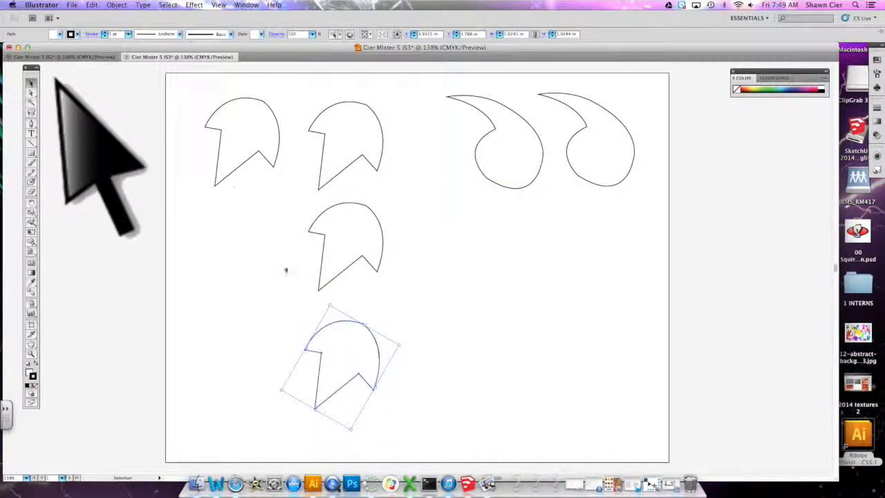
pyautogui.moveTo(228, 179); pyautogui.dragTo(211, 401)
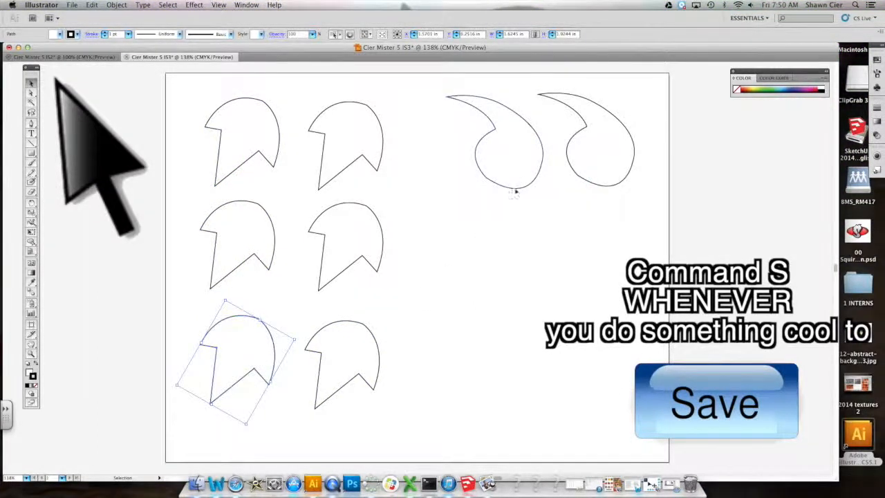
pyautogui.moveTo(516, 189); pyautogui.dragTo(524, 285)
pyautogui.moveTo(616, 184); pyautogui.dragTo(501, 381)
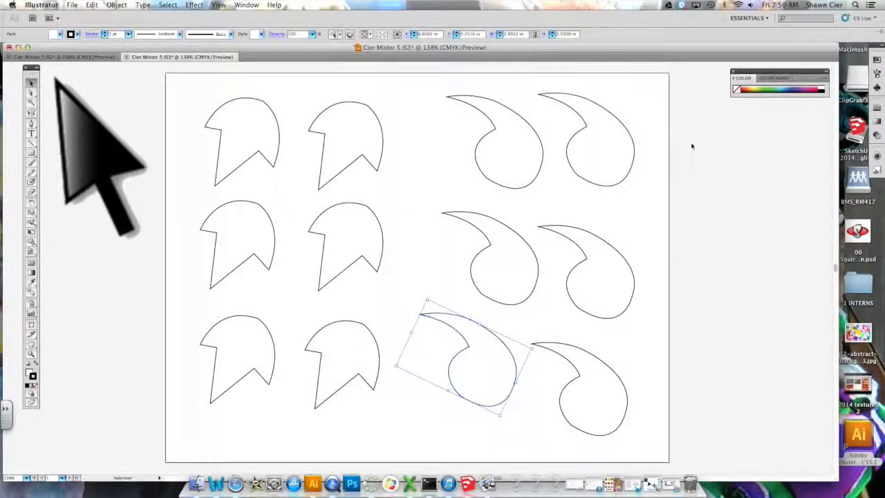
# - Fill the top-left leaf shape with a blue swatch, then undo the fill
pyautogui.click(613, 182)
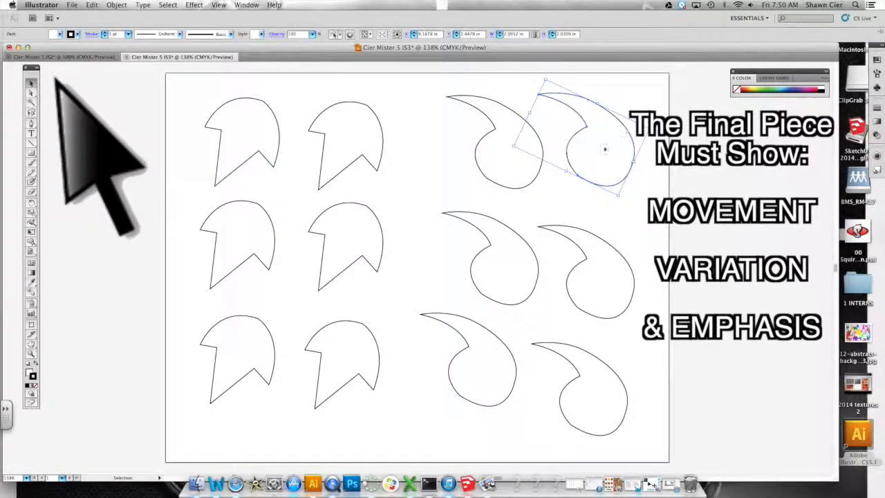
pyautogui.click(268, 160)
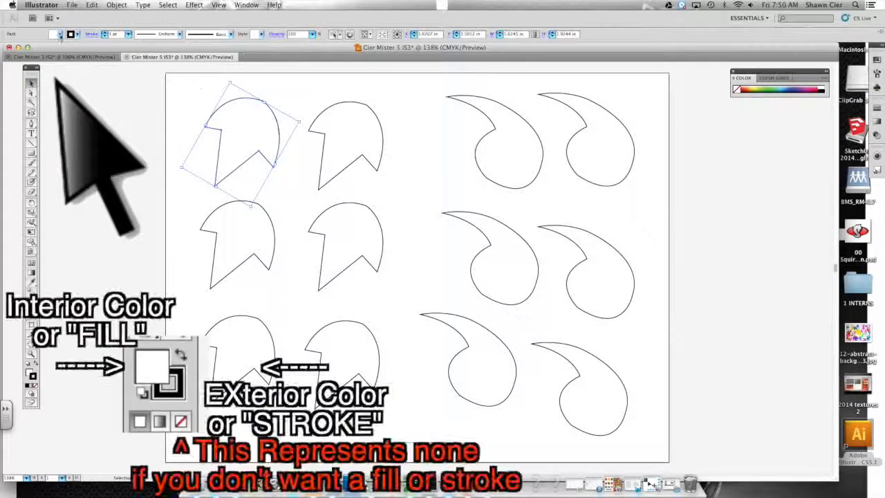
pyautogui.click(59, 34)
pyautogui.click(49, 47)
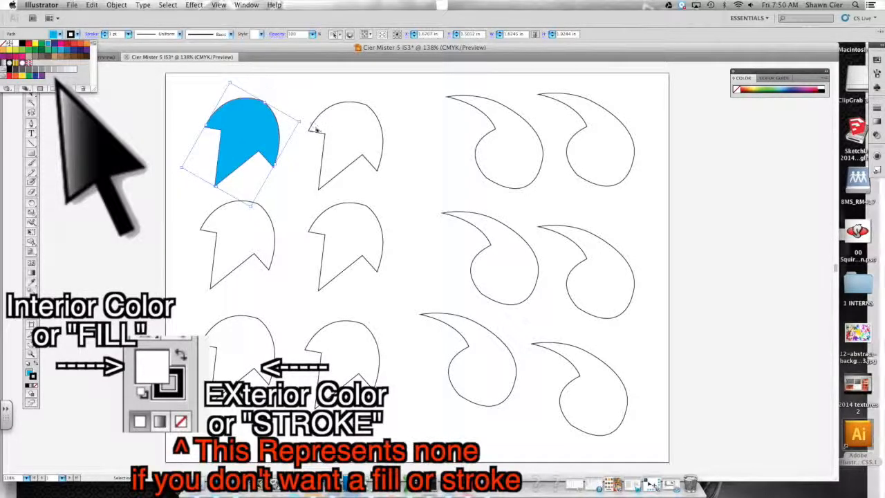
pyautogui.hotkey('ctrl', 'z')
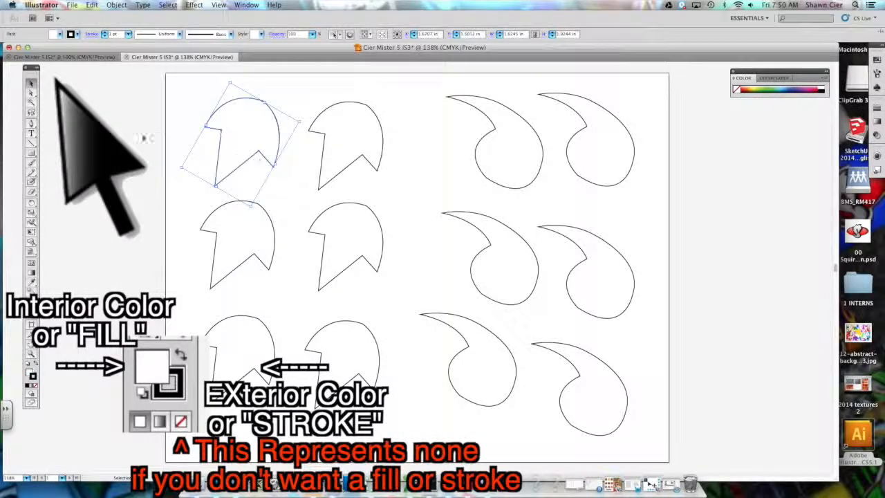
pyautogui.click(130, 138)
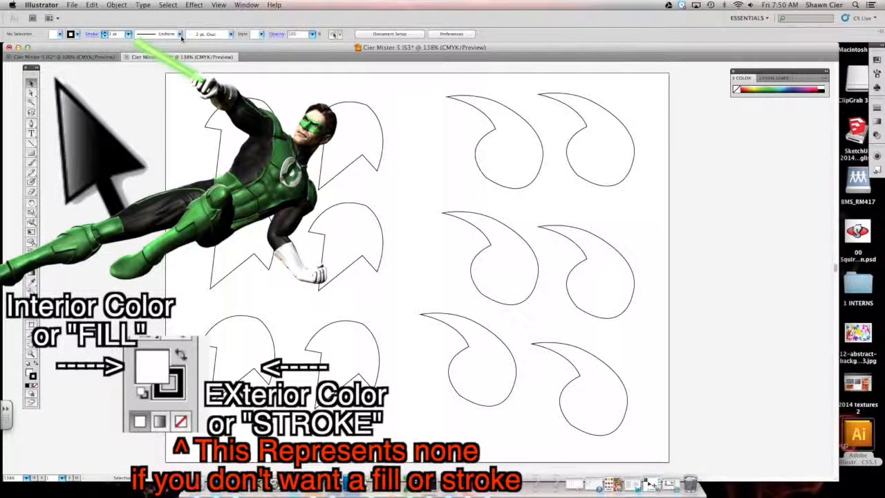
# - Fill the leaf shapes with swatch colours, making them blue, green, purple and dark green
pyautogui.click(267, 105)
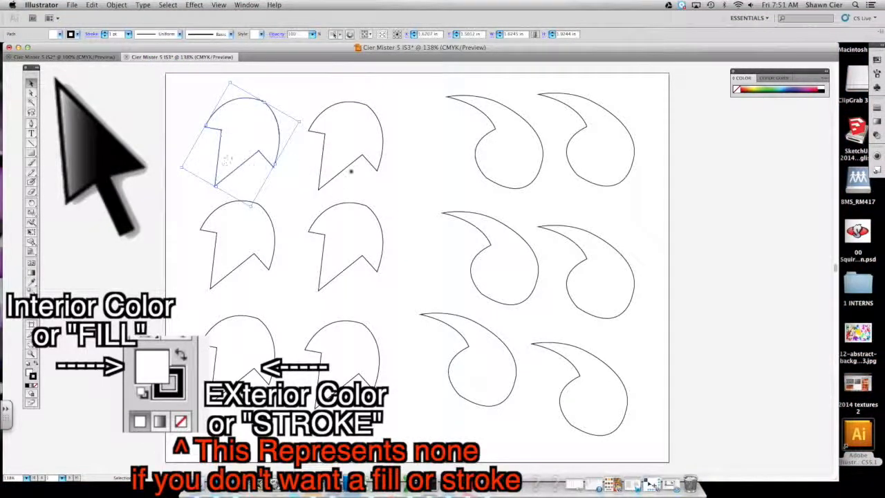
pyautogui.click(61, 34)
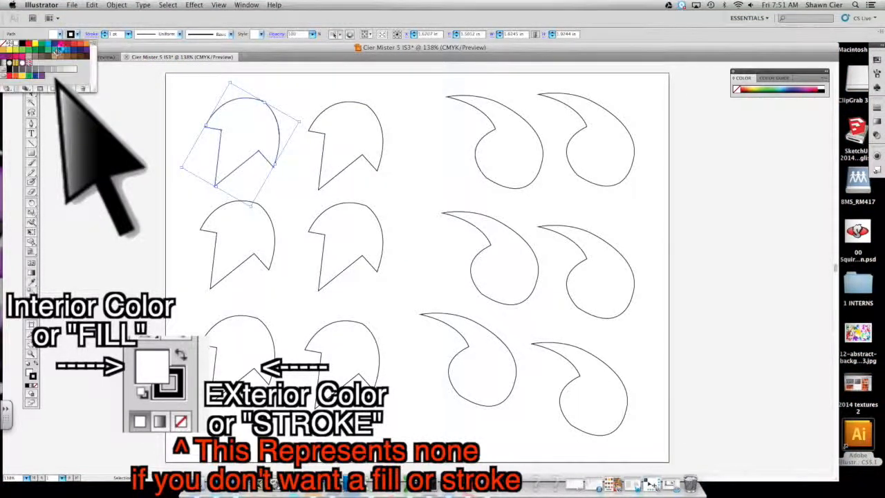
pyautogui.click(47, 44)
pyautogui.click(353, 204)
pyautogui.click(60, 34)
pyautogui.click(80, 50)
pyautogui.click(247, 202)
pyautogui.click(42, 43)
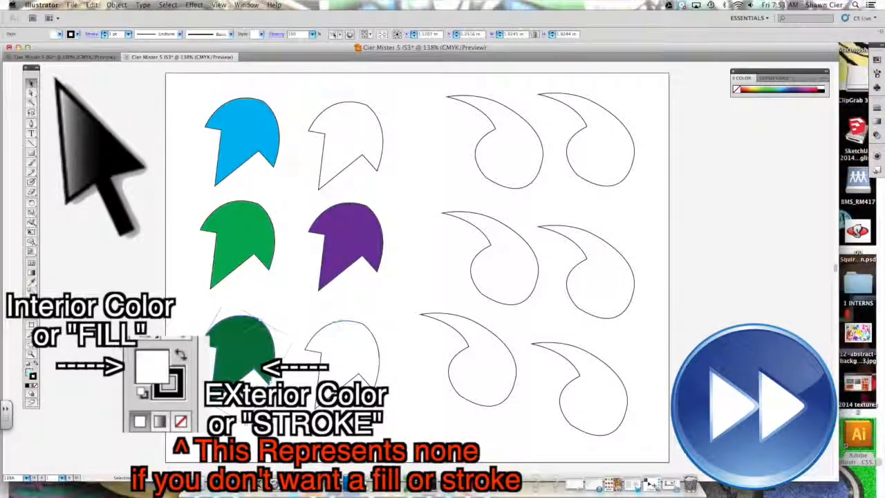
# - Fill the two empty leaves magenta and blue and the upper-left commas green and light green from the swatches
pyautogui.click(357, 103)
pyautogui.click(4, 56)
pyautogui.click(504, 105)
pyautogui.click(61, 34)
pyautogui.click(48, 50)
pyautogui.click(487, 279)
pyautogui.click(600, 149)
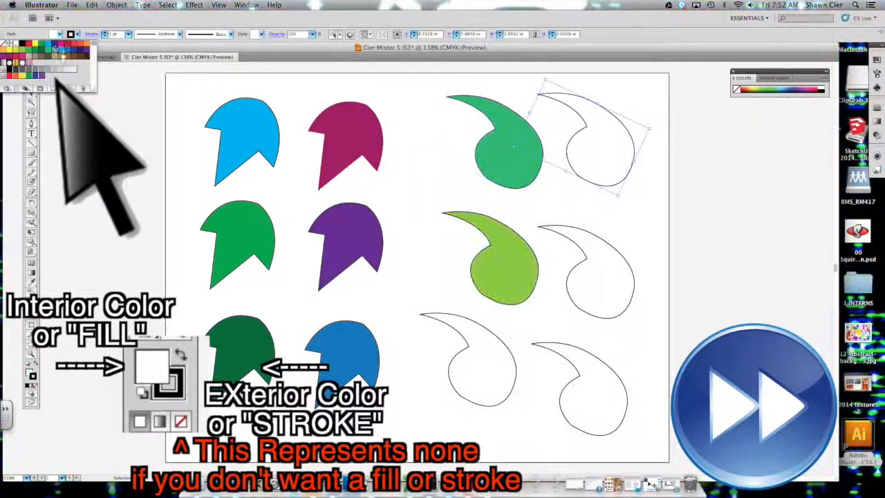
# - Fill the remaining commas with swatch colours: dark blue, teal, light blue and purple
pyautogui.click(73, 50)
pyautogui.click(599, 280)
pyautogui.click(55, 50)
pyautogui.click(480, 366)
pyautogui.click(61, 49)
pyautogui.click(593, 393)
pyautogui.click(60, 33)
pyautogui.click(4, 56)
pyautogui.click(731, 207)
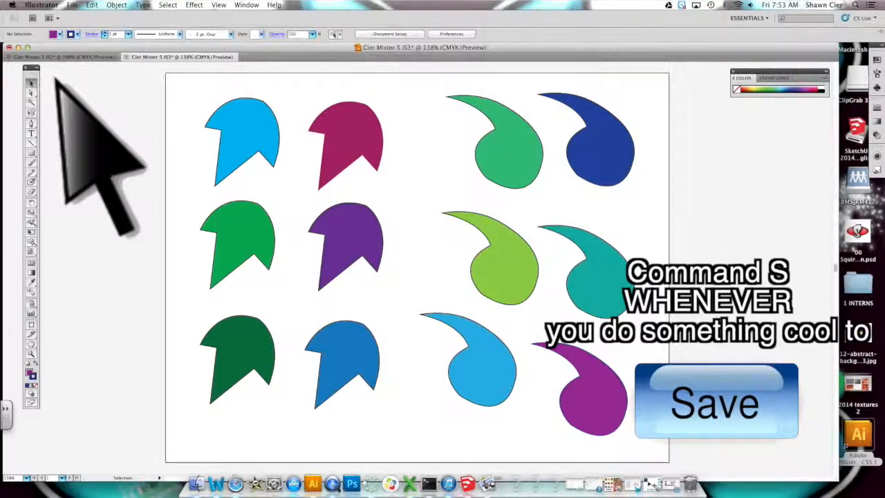
# - Give the top-left leaf and several commas a green stroke colour from the swatches
pyautogui.click(252, 138)
pyautogui.click(77, 34)
pyautogui.click(41, 50)
pyautogui.click(242, 238)
pyautogui.keyDown('shift'); pyautogui.click(600, 153); pyautogui.keyUp('shift')
pyautogui.keyDown('shift'); pyautogui.click(482, 372); pyautogui.keyUp('shift')
pyautogui.keyDown('shift'); pyautogui.click(594, 401); pyautogui.keyUp('shift')
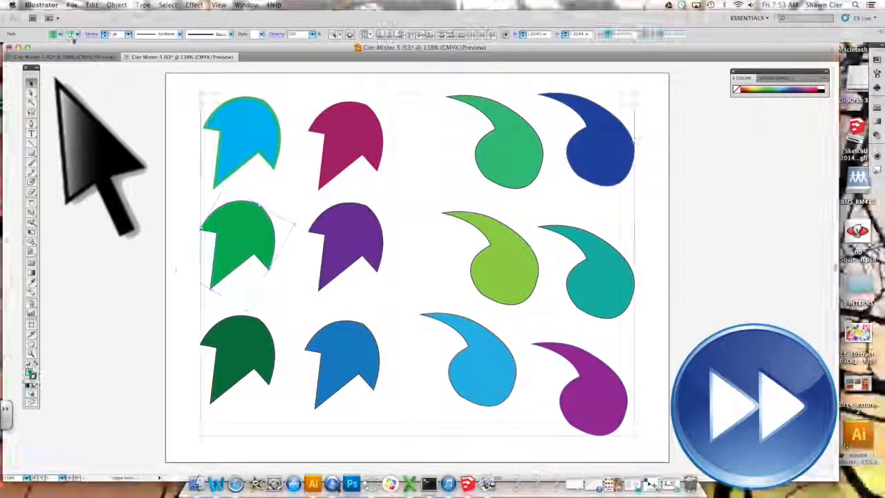
# - Thicken the strokes and colour the remaining outlines blue or purple, varying them across leaves and commas
pyautogui.click(77, 34)
pyautogui.click(77, 34)
pyautogui.click(46, 50)
pyautogui.click(105, 31)
pyautogui.click(238, 359)
pyautogui.keyDown('shift'); pyautogui.click(343, 363); pyautogui.keyUp('shift')
pyautogui.keyDown('shift'); pyautogui.click(600, 276); pyautogui.keyUp('shift')
pyautogui.click(77, 34)
pyautogui.click(61, 55)
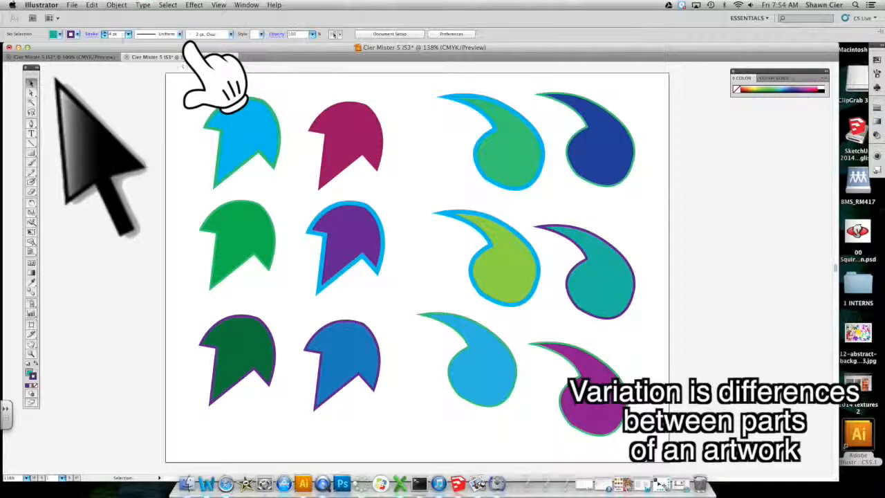
# - Apply a tapering variable width profile to the top-left green comma's stroke
pyautogui.click(527, 189)
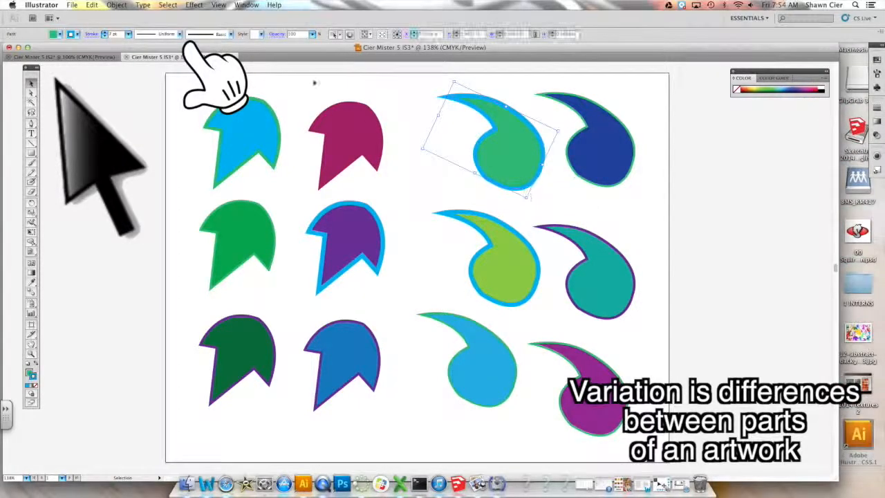
pyautogui.click(180, 34)
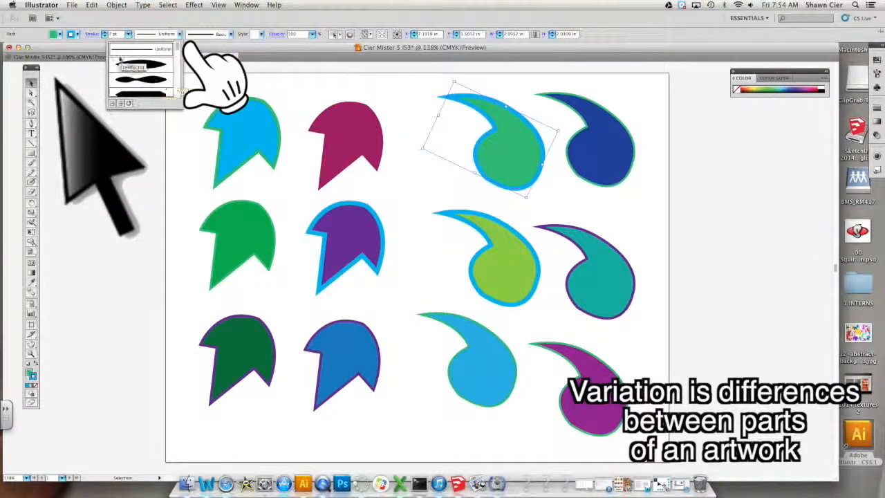
pyautogui.click(156, 65)
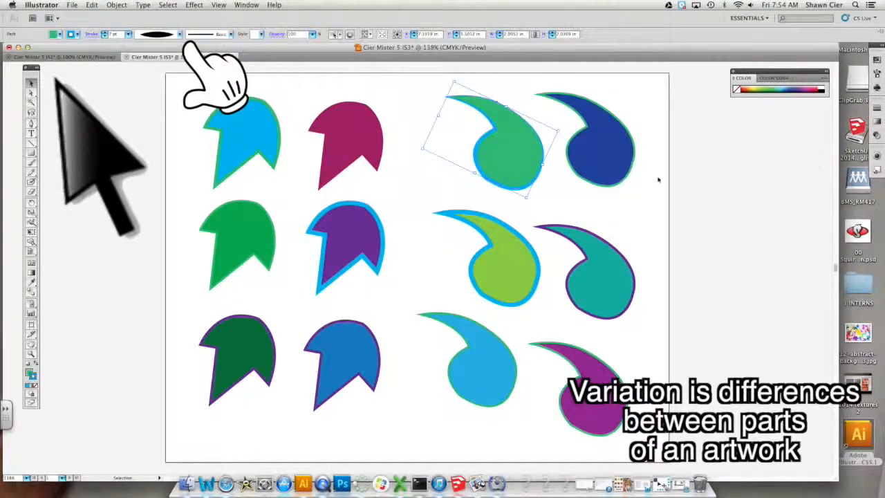
# - Apply the same tapering width profile to the dark blue comma's stroke
pyautogui.click(628, 177)
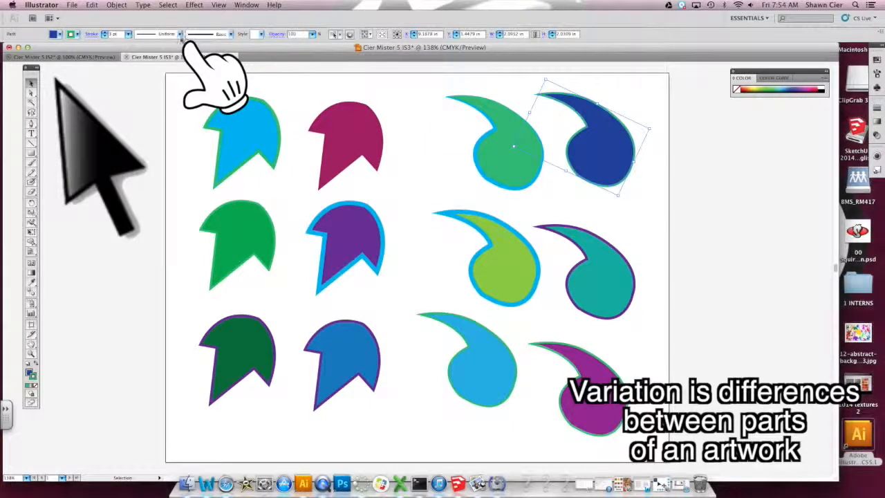
pyautogui.click(180, 35)
pyautogui.click(155, 64)
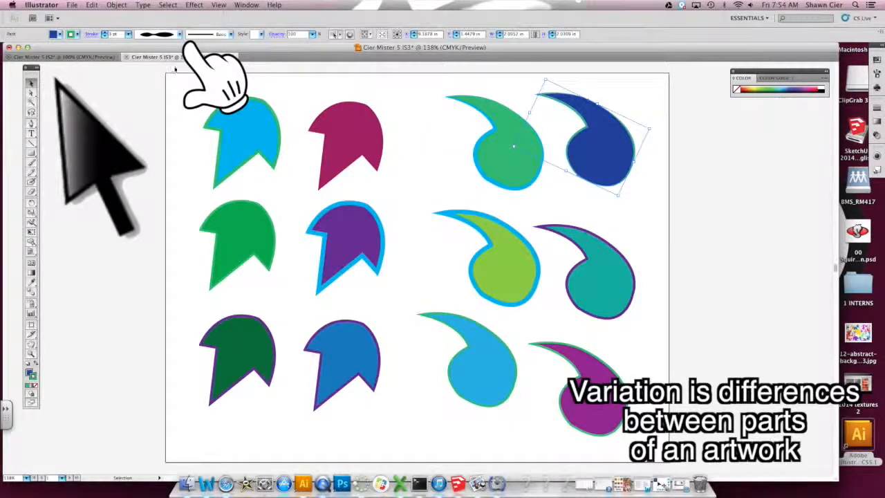
# - Apply an arrow-shaped width profile to the light green comma's stroke
pyautogui.click(585, 263)
pyautogui.click(534, 272)
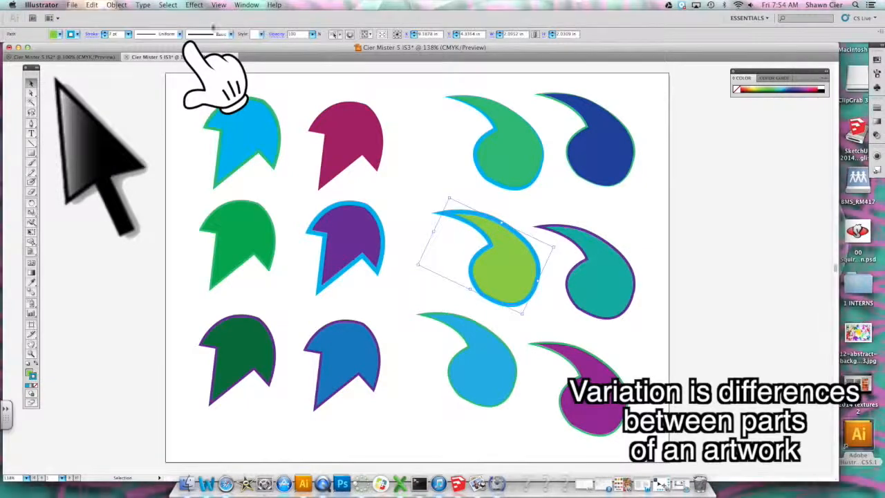
pyautogui.click(180, 34)
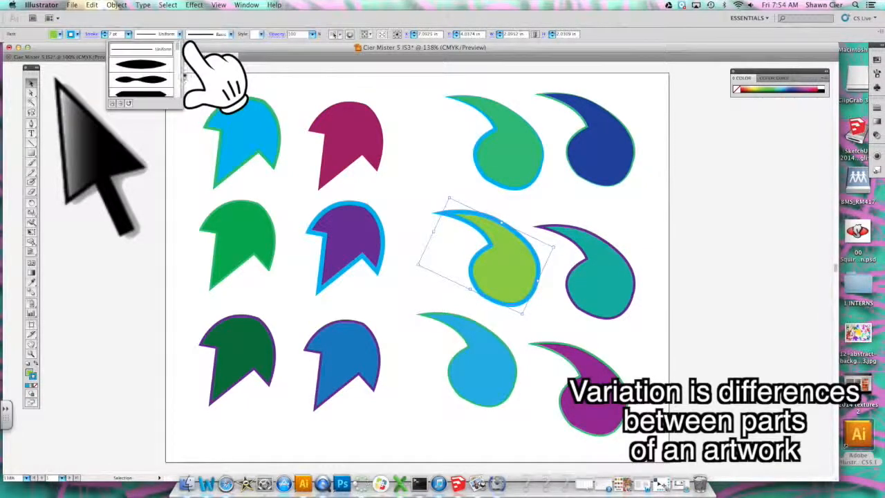
pyautogui.moveTo(177, 53); pyautogui.dragTo(179, 61)
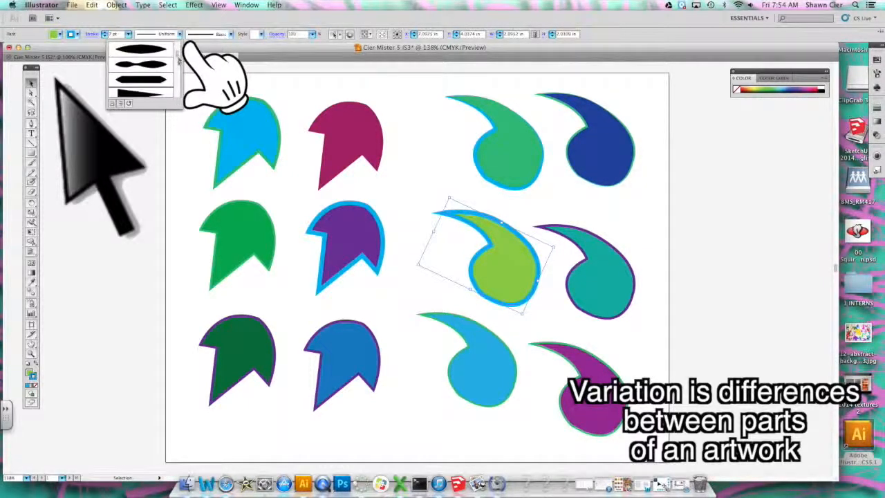
pyautogui.click(142, 92)
pyautogui.click(575, 206)
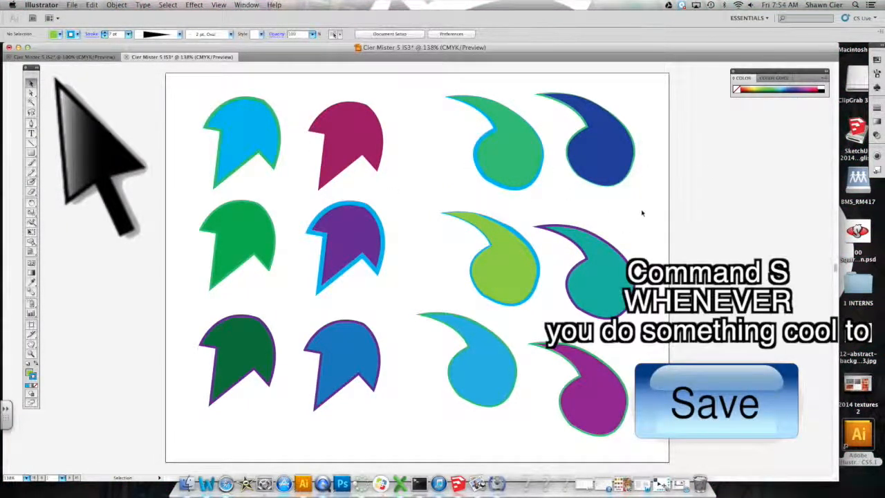
# - Apply a variable width profile to the dark green leaf's stroke
pyautogui.click(265, 354)
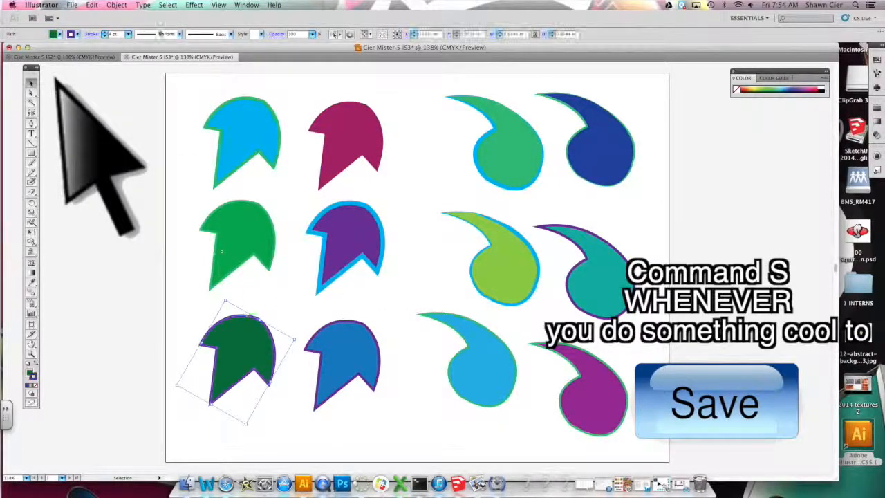
pyautogui.click(180, 35)
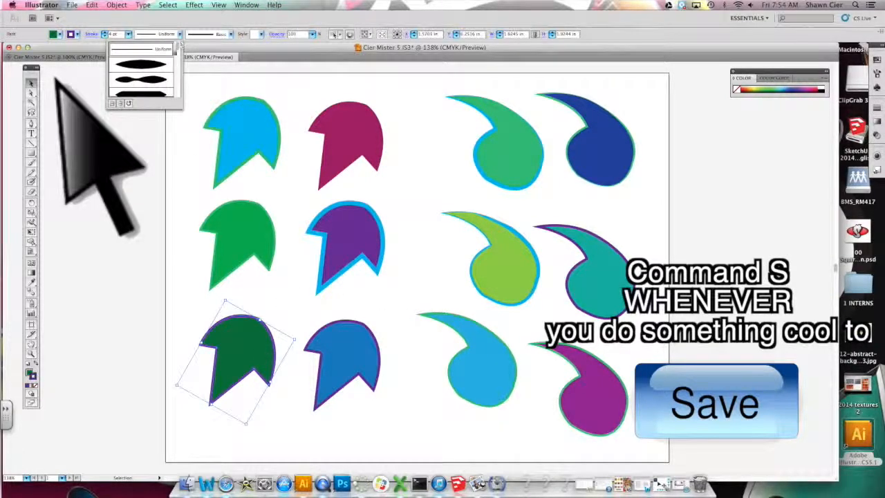
pyautogui.click(156, 95)
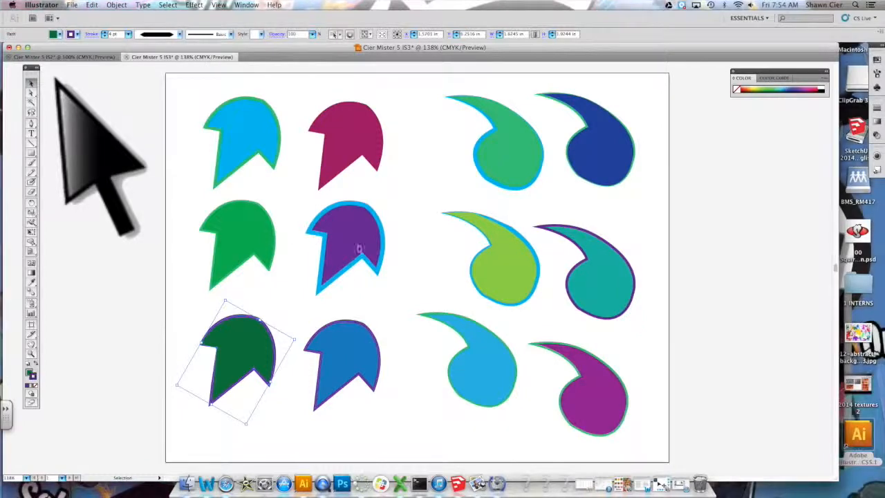
# - Apply a variable width profile to the purple leaf's stroke
pyautogui.click(358, 249)
pyautogui.click(179, 34)
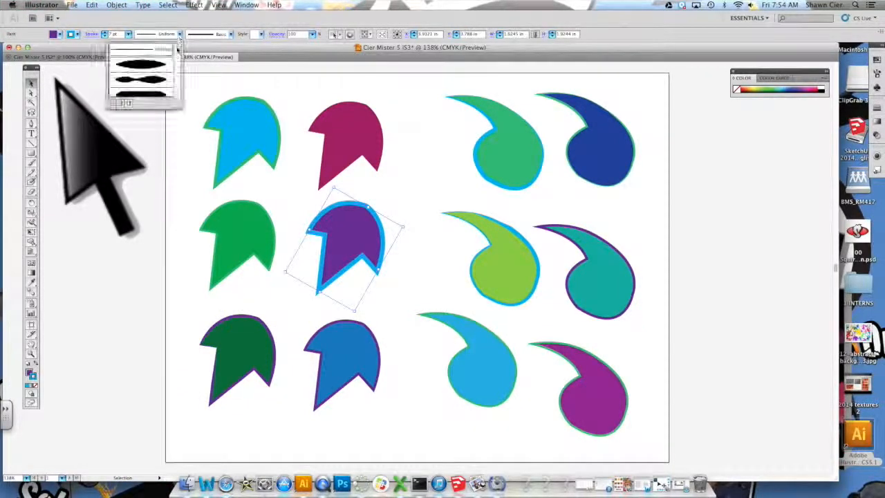
pyautogui.moveTo(178, 55); pyautogui.dragTo(176, 87)
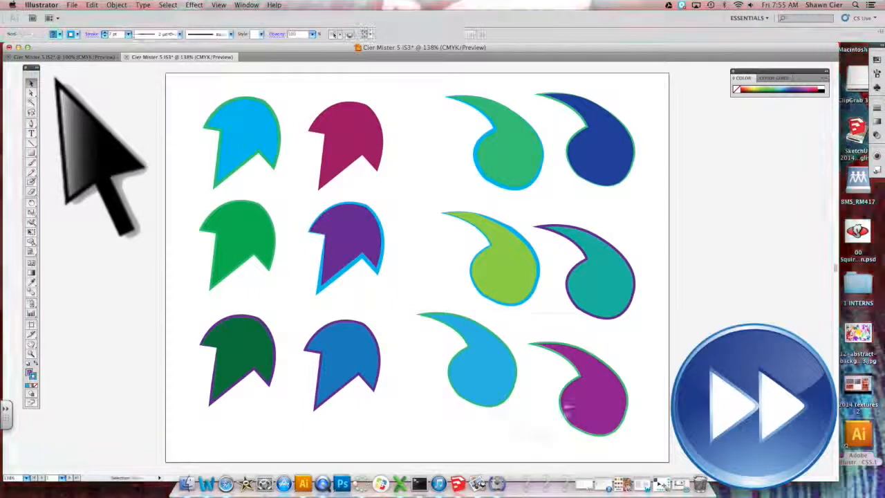
pyautogui.moveTo(188, 304); pyautogui.dragTo(642, 446)
pyautogui.click(179, 34)
pyautogui.click(142, 95)
# - Resize and reposition the leaves so their sizes vary, shrinking some and enlarging the purple and blue leaves
pyautogui.click(242, 131)
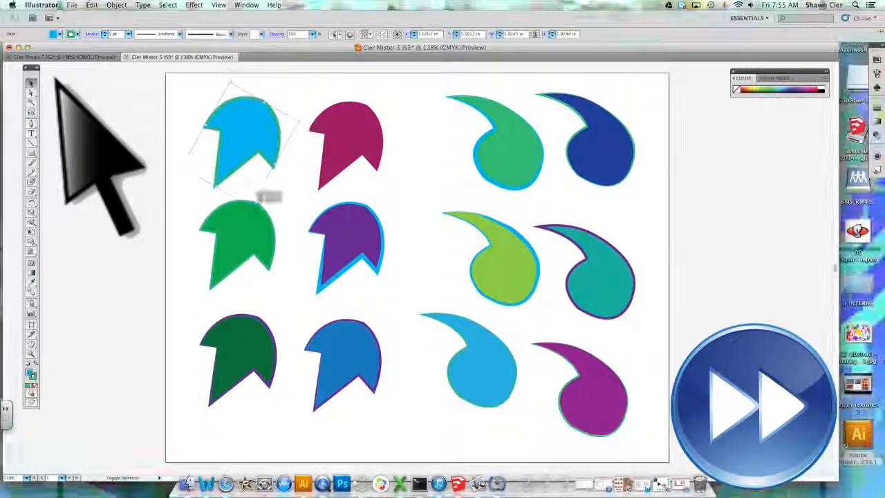
pyautogui.moveTo(250, 206); pyautogui.dragTo(241, 153)
pyautogui.click(349, 242)
pyautogui.moveTo(351, 429); pyautogui.dragTo(362, 470)
pyautogui.click(210, 404)
pyautogui.moveTo(210, 403); pyautogui.dragTo(236, 373)
pyautogui.moveTo(346, 256); pyautogui.dragTo(309, 208)
pyautogui.moveTo(258, 349); pyautogui.dragTo(206, 292)
pyautogui.moveTo(273, 214); pyautogui.dragTo(210, 198)
pyautogui.moveTo(367, 373); pyautogui.dragTo(295, 376)
pyautogui.click(421, 253)
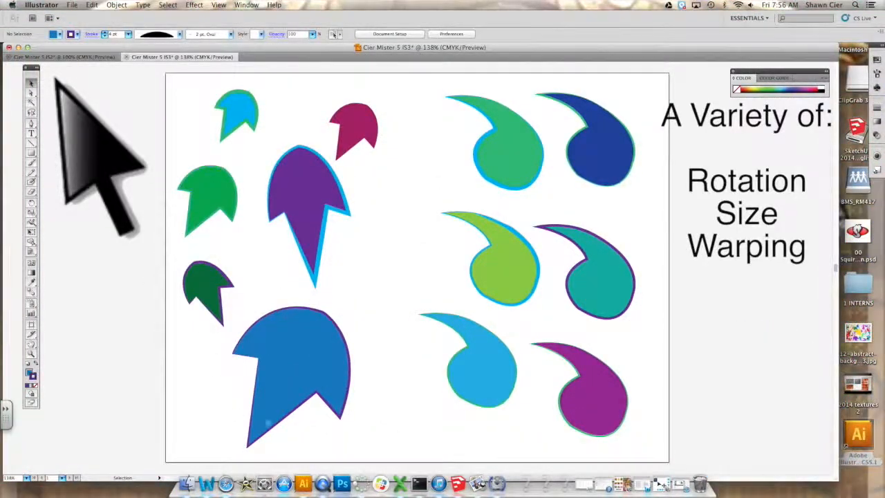
# - Shrink the green comma and stretch the dark blue comma into a long thin diagonal shape
pyautogui.click(506, 170)
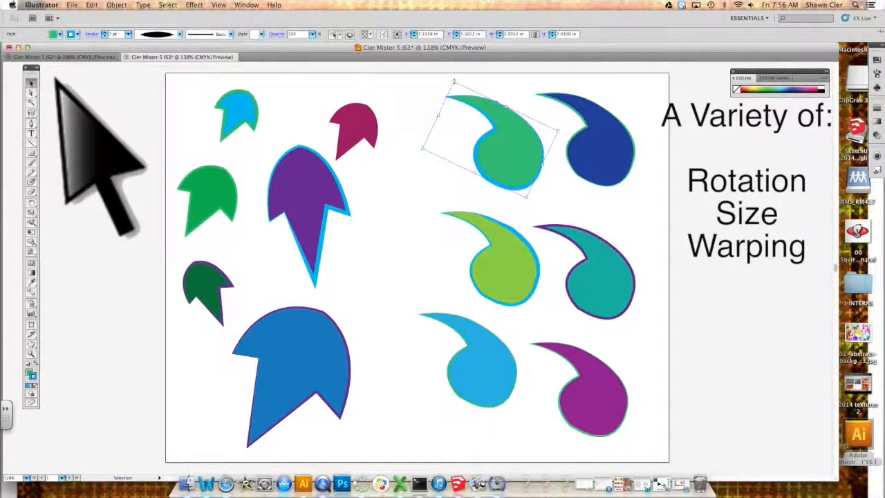
pyautogui.moveTo(454, 81); pyautogui.dragTo(498, 128)
pyautogui.click(588, 120)
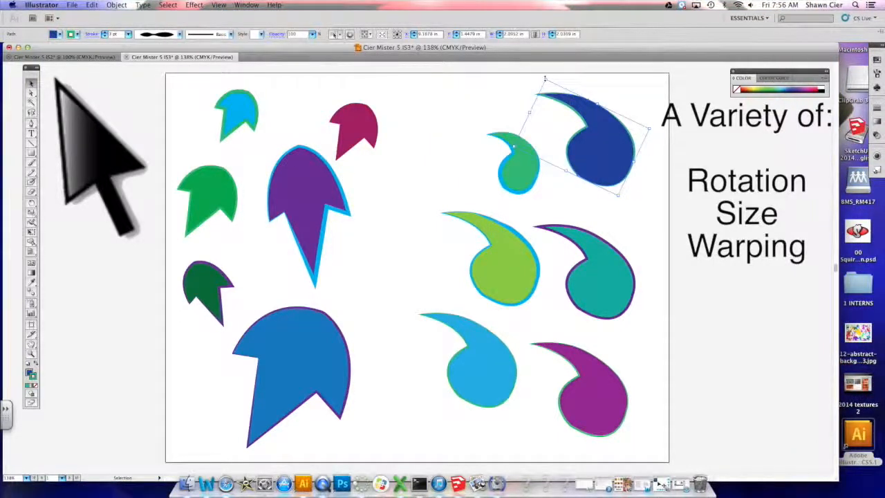
pyautogui.moveTo(545, 79); pyautogui.dragTo(491, 103)
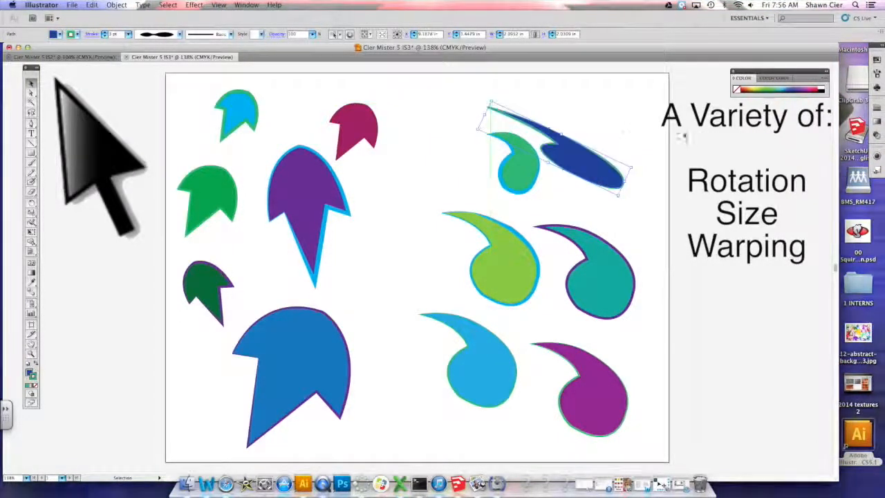
# - Shrink the teal comma and rotate and squash the light green comma
pyautogui.click(593, 294)
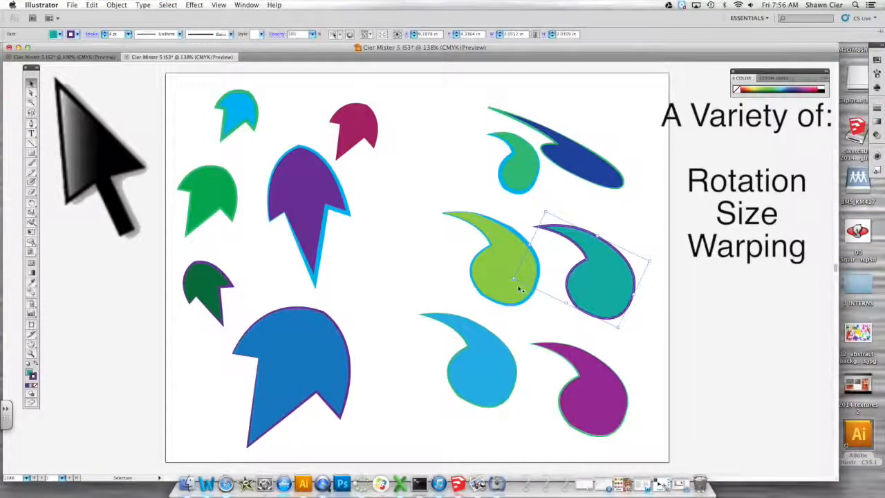
pyautogui.moveTo(514, 280); pyautogui.dragTo(574, 300)
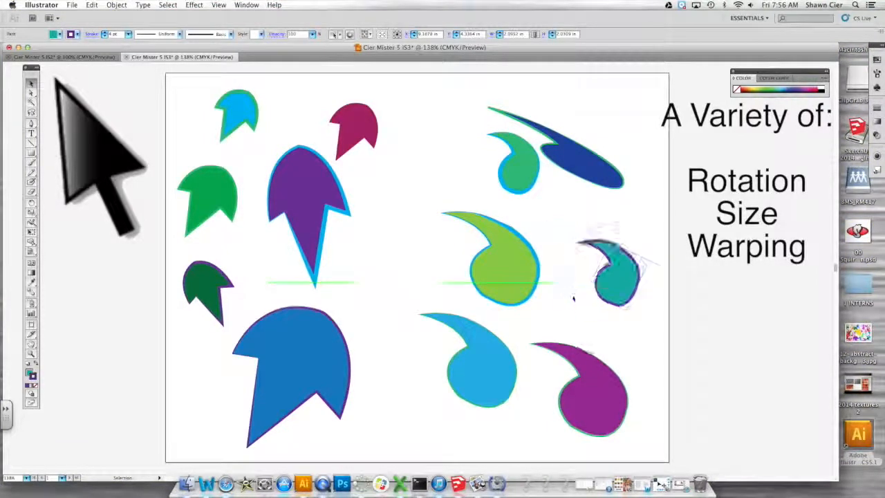
pyautogui.click(529, 302)
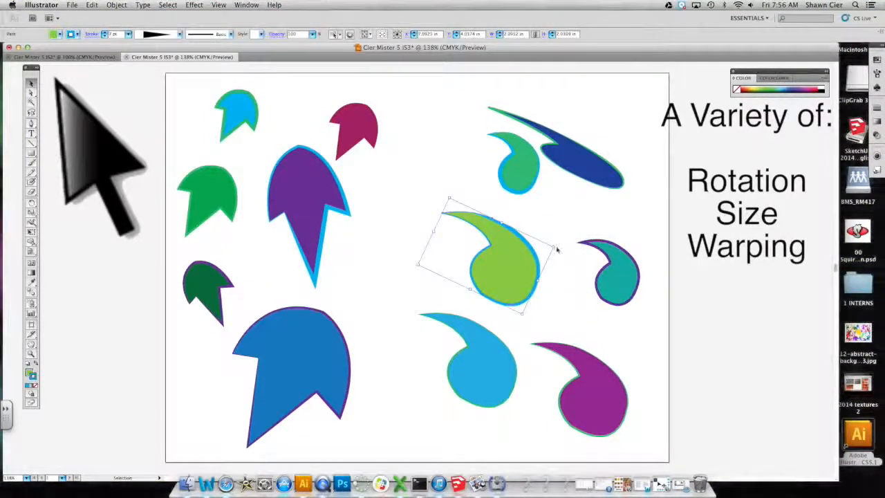
pyautogui.moveTo(502, 222); pyautogui.dragTo(491, 244)
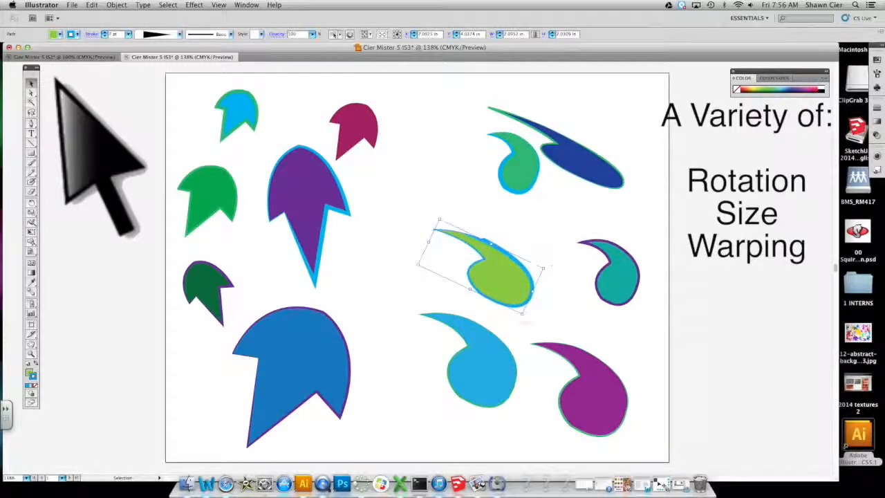
pyautogui.moveTo(532, 292); pyautogui.dragTo(474, 253)
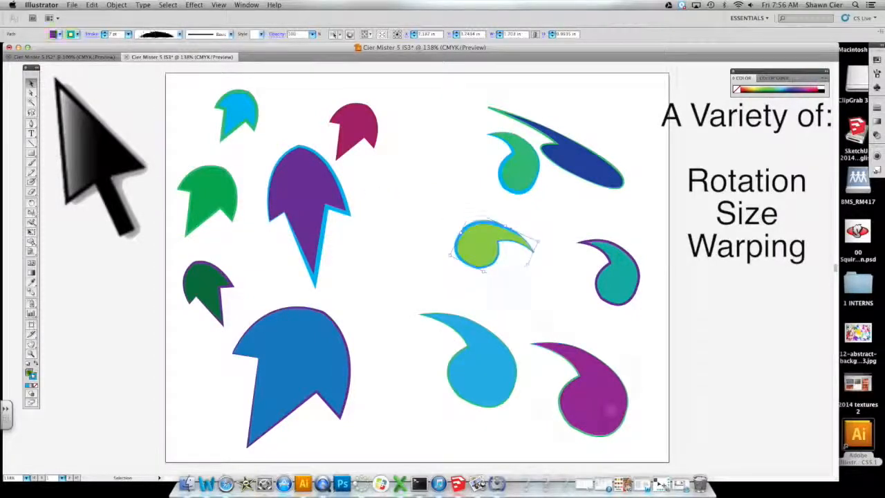
# - Rotate and widen the purple comma, and rotate the light blue comma into an upright stretched shape
pyautogui.click(611, 409)
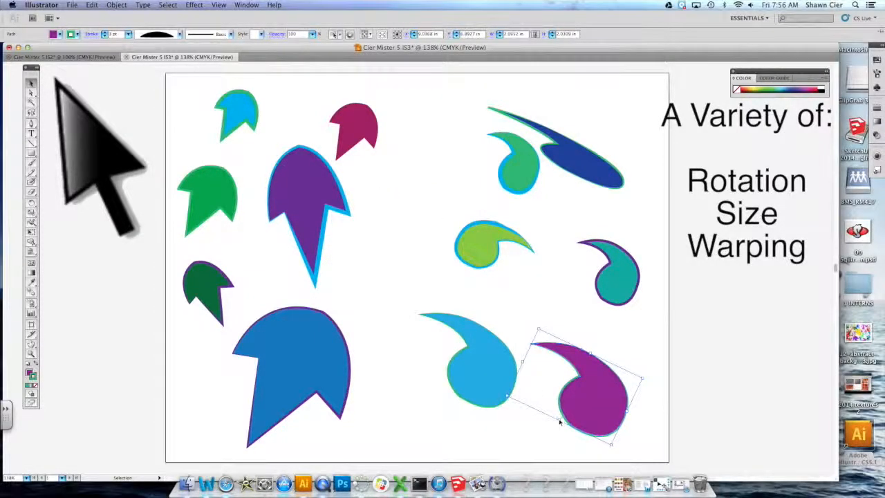
pyautogui.moveTo(560, 423); pyautogui.dragTo(650, 293)
pyautogui.moveTo(638, 341); pyautogui.dragTo(613, 399)
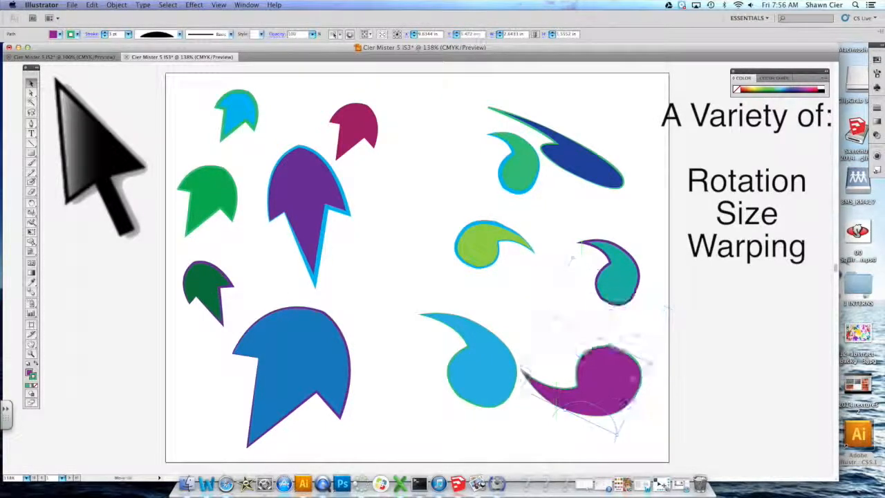
pyautogui.click(473, 369)
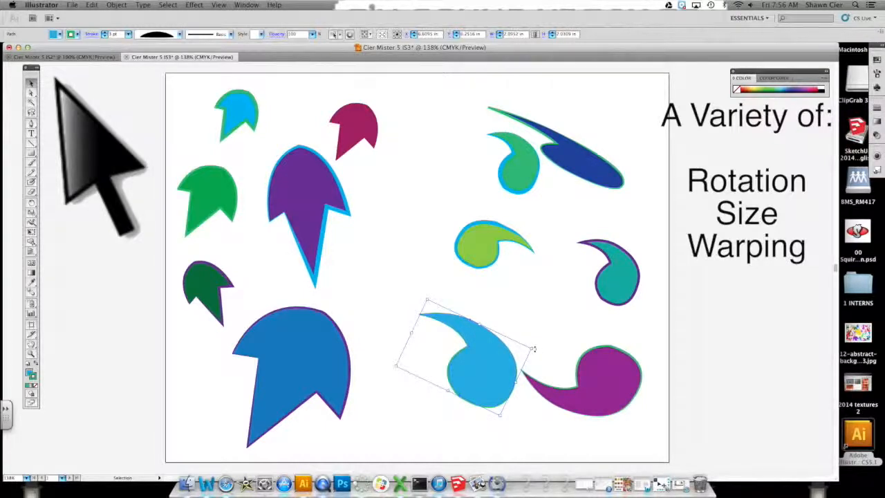
pyautogui.moveTo(534, 350); pyautogui.dragTo(487, 421)
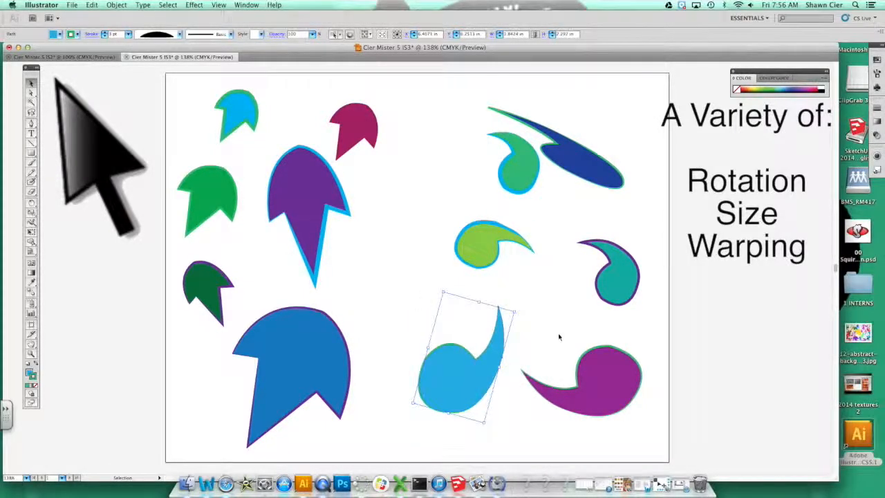
pyautogui.click(560, 337)
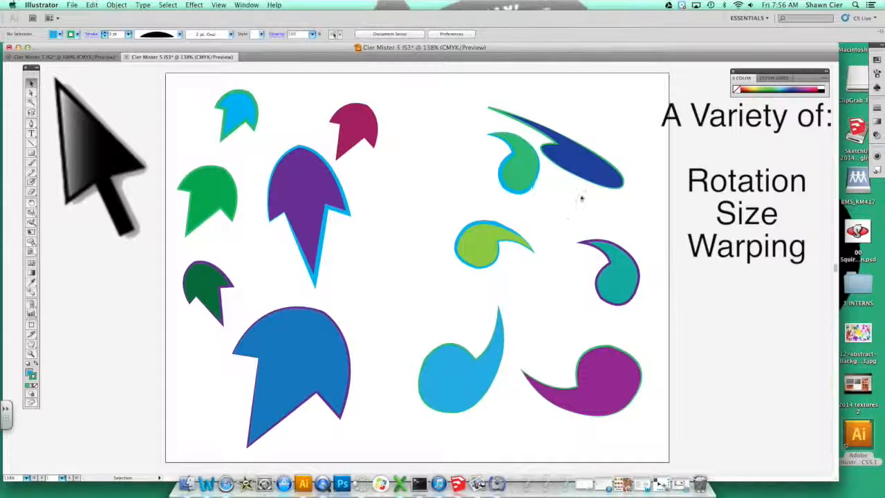
# - Rearrange the commas, moving the dark blue, teal, light green, purple and light blue ones upward into a flowing cluster
pyautogui.moveTo(594, 166); pyautogui.dragTo(653, 154)
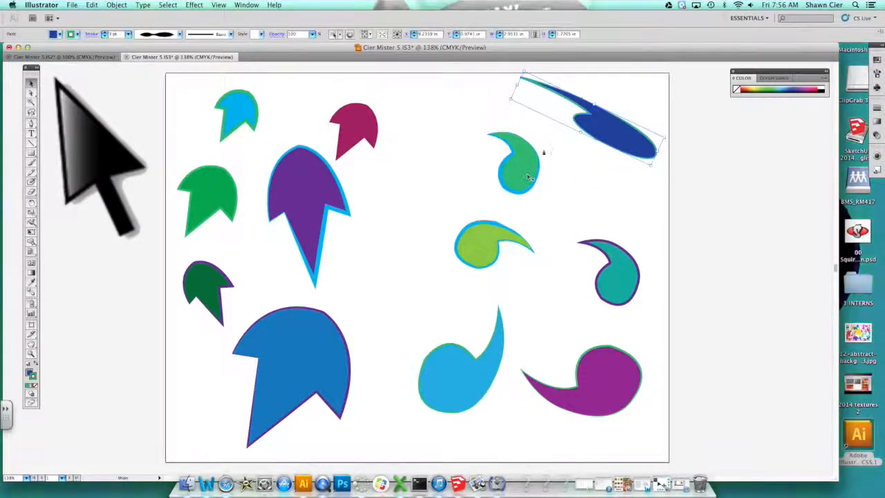
pyautogui.moveTo(550, 144); pyautogui.dragTo(550, 143)
pyautogui.moveTo(615, 274); pyautogui.dragTo(639, 223)
pyautogui.moveTo(502, 255); pyautogui.dragTo(571, 207)
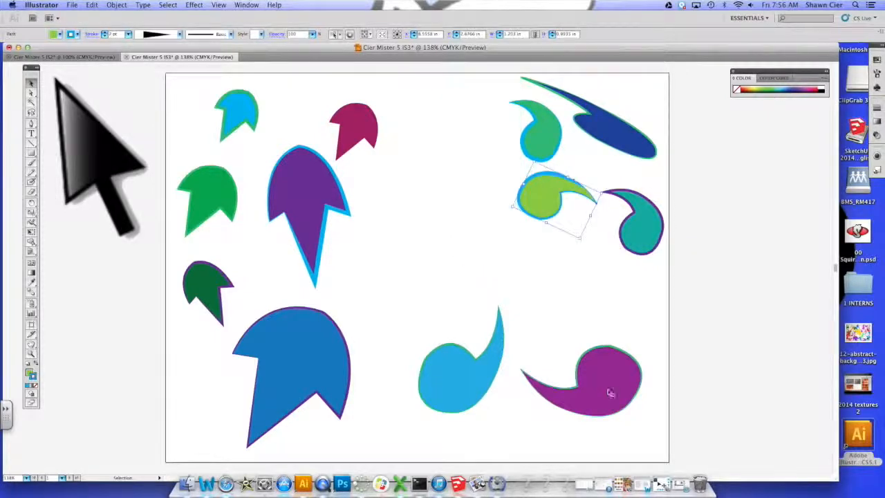
pyautogui.moveTo(614, 395); pyautogui.dragTo(631, 320)
pyautogui.moveTo(458, 380); pyautogui.dragTo(496, 300)
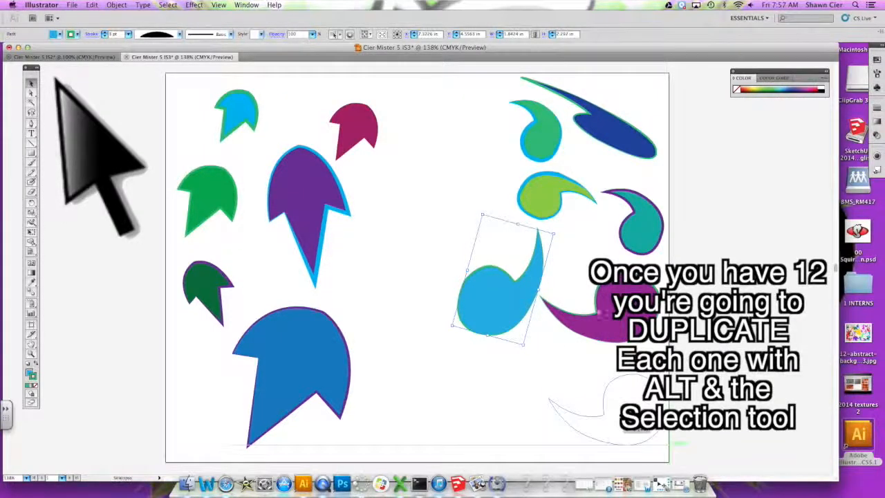
# - Duplicate the purple, light blue, light green, green and dark blue commas, placing each copy elsewhere on the canvas
pyautogui.moveTo(613, 321); pyautogui.dragTo(621, 421)
pyautogui.moveTo(500, 299); pyautogui.dragTo(483, 412)
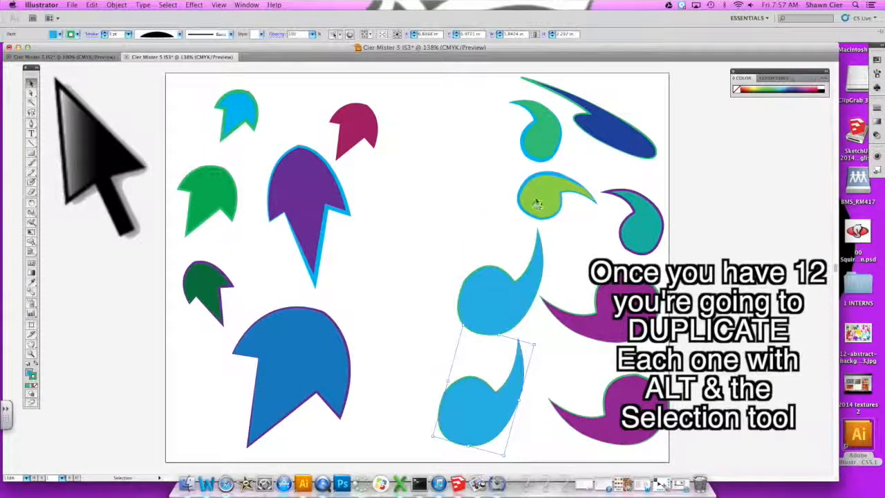
pyautogui.keyDown('alt'); pyautogui.moveTo(533, 199); pyautogui.dragTo(459, 237); pyautogui.keyUp('alt')
pyautogui.keyDown('alt'); pyautogui.moveTo(533, 131); pyautogui.dragTo(468, 161); pyautogui.keyUp('alt')
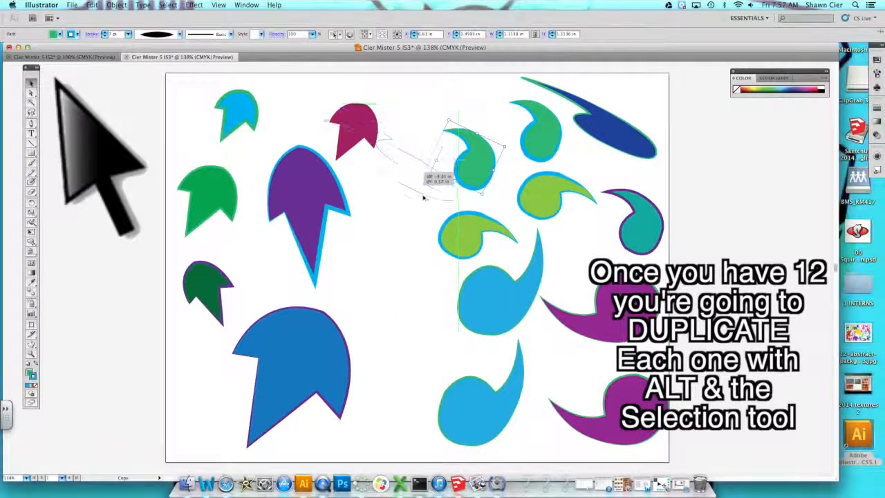
pyautogui.keyDown('alt'); pyautogui.moveTo(417, 356); pyautogui.dragTo(440, 349); pyautogui.keyUp('alt')
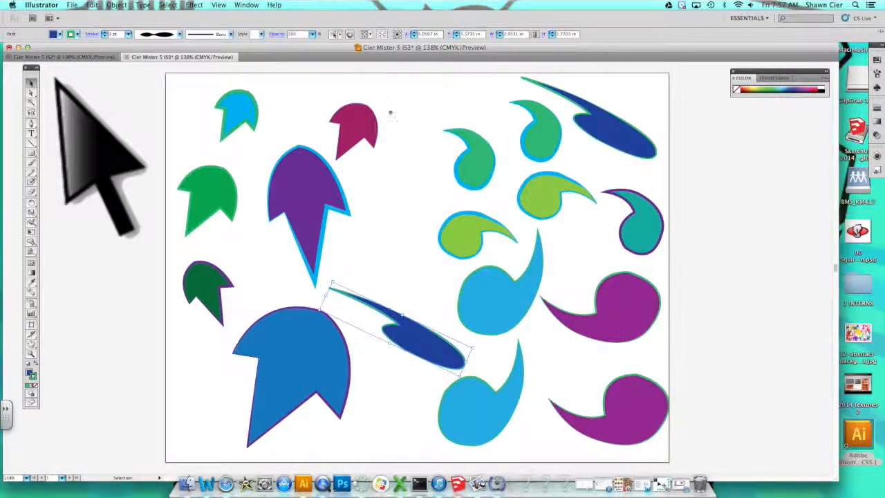
# - Duplicate the magenta, light blue, purple, dark green, green and blue arrow shapes, placing each copy beside its original
pyautogui.keyDown('alt'); pyautogui.moveTo(362, 124); pyautogui.dragTo(425, 97); pyautogui.keyUp('alt')
pyautogui.keyDown('alt'); pyautogui.moveTo(244, 109); pyautogui.dragTo(305, 102); pyautogui.keyUp('alt')
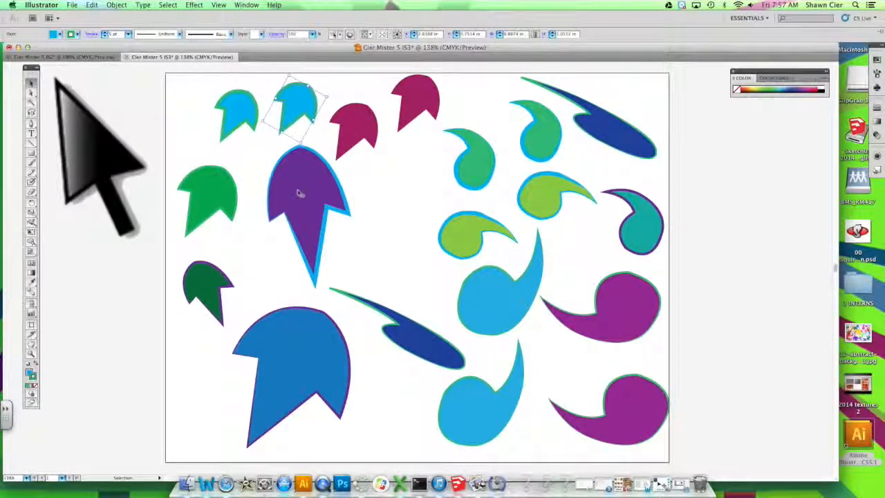
pyautogui.keyDown('alt'); pyautogui.moveTo(359, 200); pyautogui.dragTo(406, 205); pyautogui.keyUp('alt')
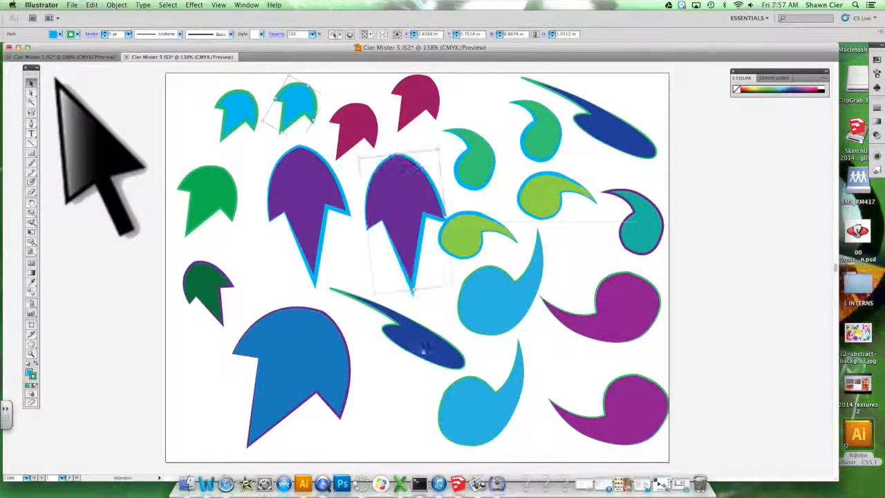
pyautogui.keyDown('alt'); pyautogui.moveTo(206, 287); pyautogui.dragTo(272, 259); pyautogui.keyUp('alt')
pyautogui.keyDown('alt'); pyautogui.moveTo(214, 391); pyautogui.dragTo(214, 409); pyautogui.keyUp('alt')
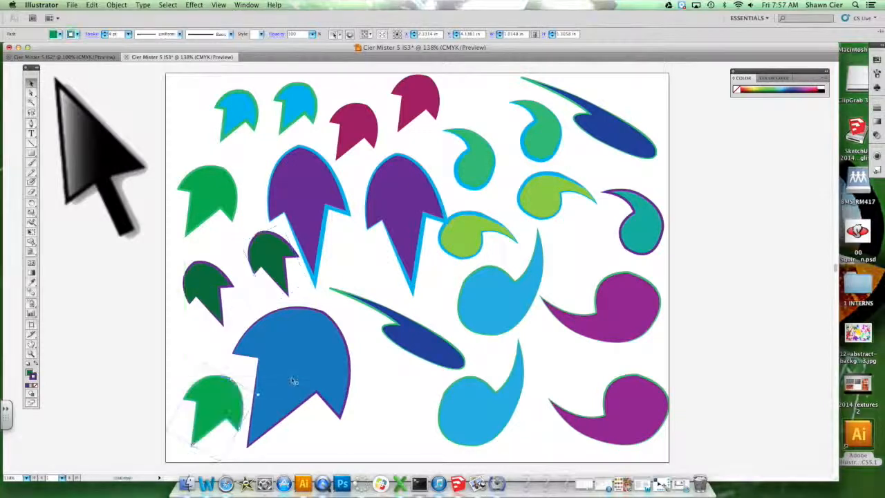
pyautogui.keyDown('alt'); pyautogui.moveTo(336, 387); pyautogui.dragTo(446, 403); pyautogui.keyUp('alt')
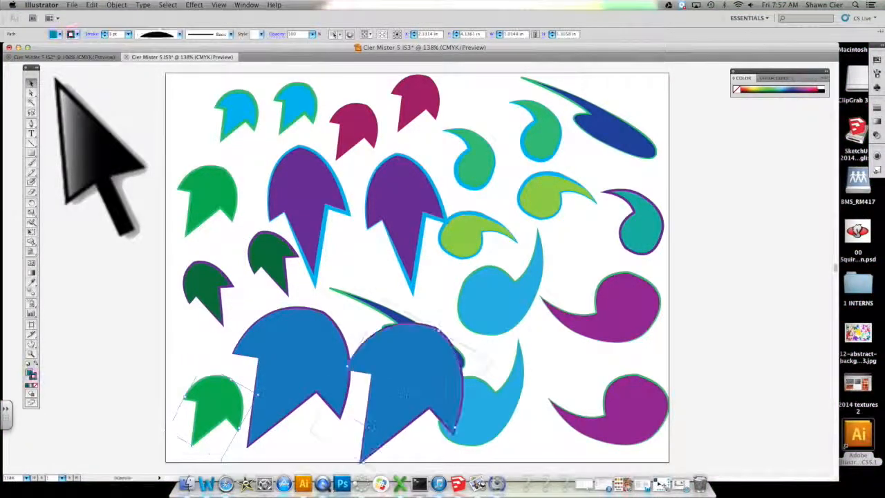
# - Rotate and shrink the copied blue arrow so it sits tilted between the large blue arrow and the commas
pyautogui.moveTo(493, 361); pyautogui.dragTo(413, 433)
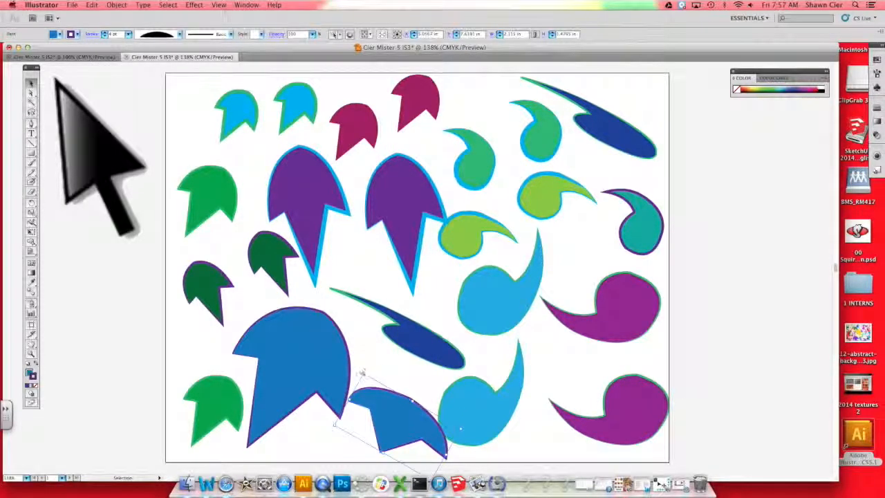
pyautogui.moveTo(379, 366); pyautogui.dragTo(425, 371)
pyautogui.press('super+z')
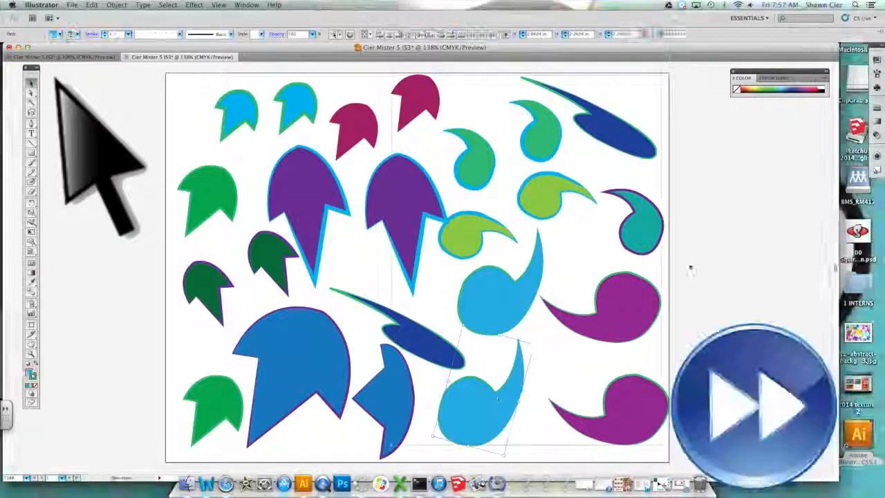
# - Recolour several arrows and commas with new magenta and green fills
pyautogui.click(59, 34)
pyautogui.click(41, 50)
pyautogui.click(60, 33)
pyautogui.click(9, 56)
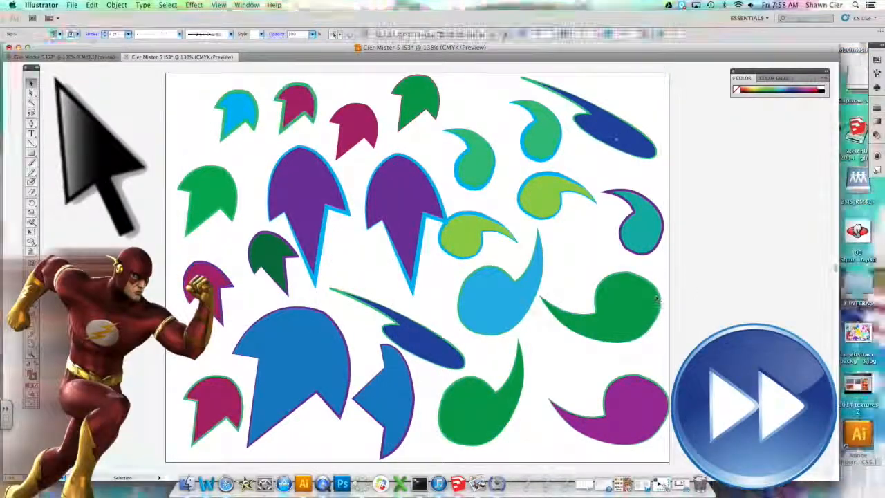
# - Select three commas on the right side and give them a purple fill and stroke
pyautogui.click(541, 142)
pyautogui.keyDown('shift'); pyautogui.click(566, 199); pyautogui.keyUp('shift')
pyautogui.keyDown('shift'); pyautogui.click(628, 307); pyautogui.keyUp('shift')
pyautogui.click(77, 33)
pyautogui.click(60, 34)
pyautogui.click(81, 50)
# - Change the fill of the copied purple arrow to light blue
pyautogui.click(415, 207)
pyautogui.click(59, 34)
pyautogui.click(55, 50)
# - Move the green and light green comma copies slightly to new spots beside the light blue arrow
pyautogui.moveTo(447, 152); pyautogui.dragTo(482, 203)
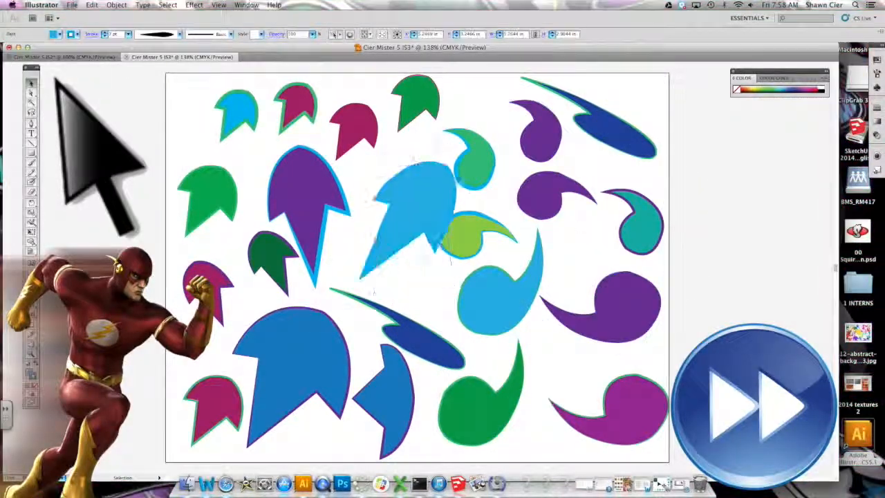
pyautogui.moveTo(465, 239); pyautogui.dragTo(481, 240)
pyautogui.moveTo(476, 163); pyautogui.dragTo(488, 143)
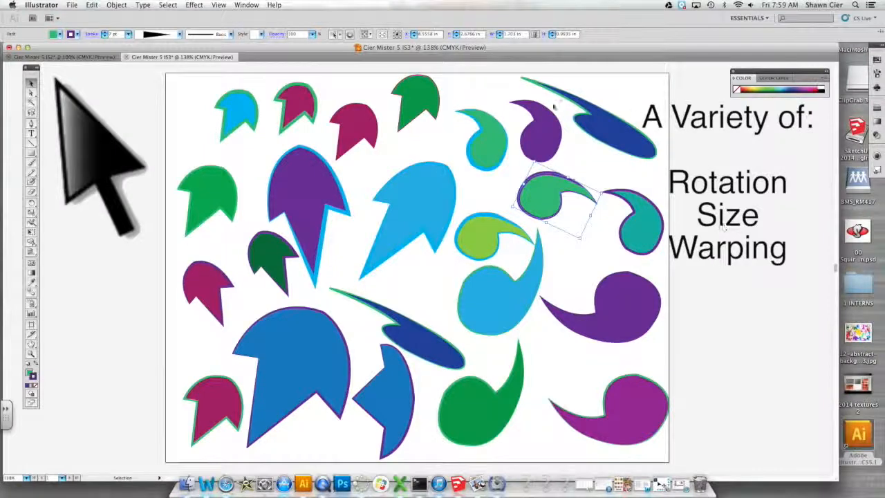